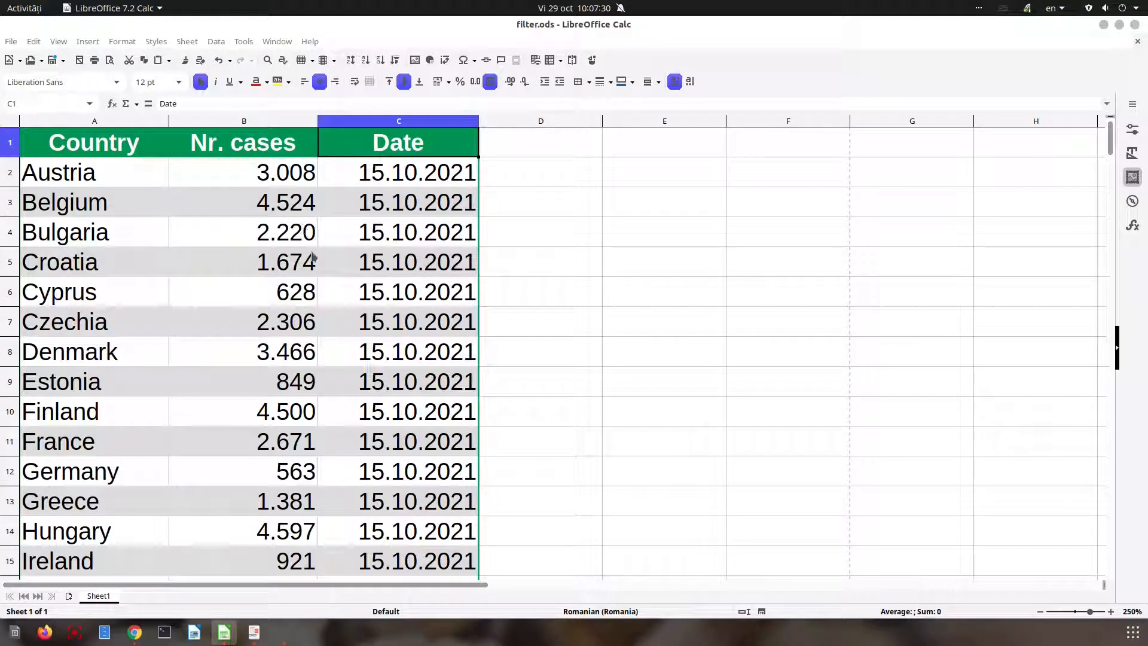
- Turn on AutoFilter for the Country, Nr. cases and Date table
left_click(206, 234)
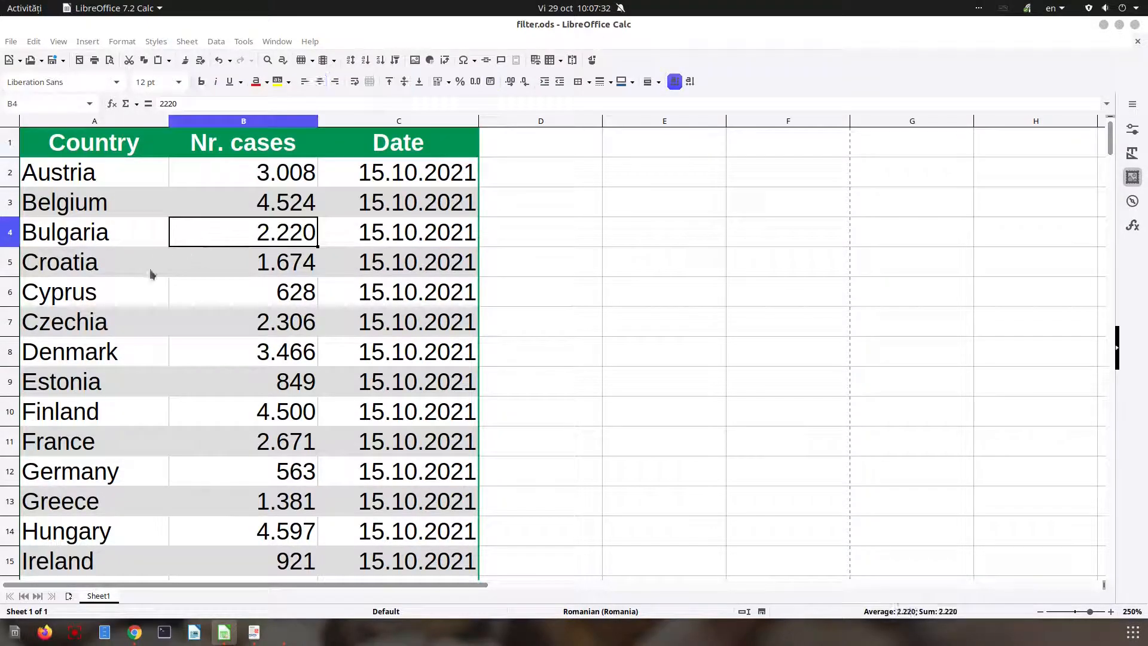
left_click(216, 42)
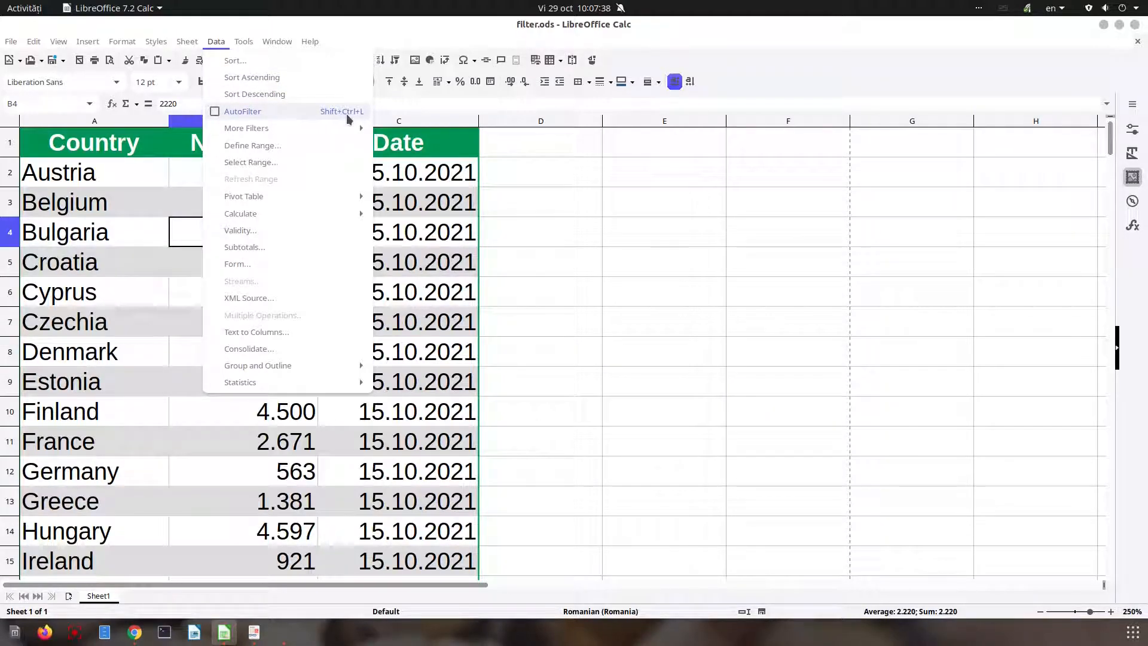
left_click(361, 113)
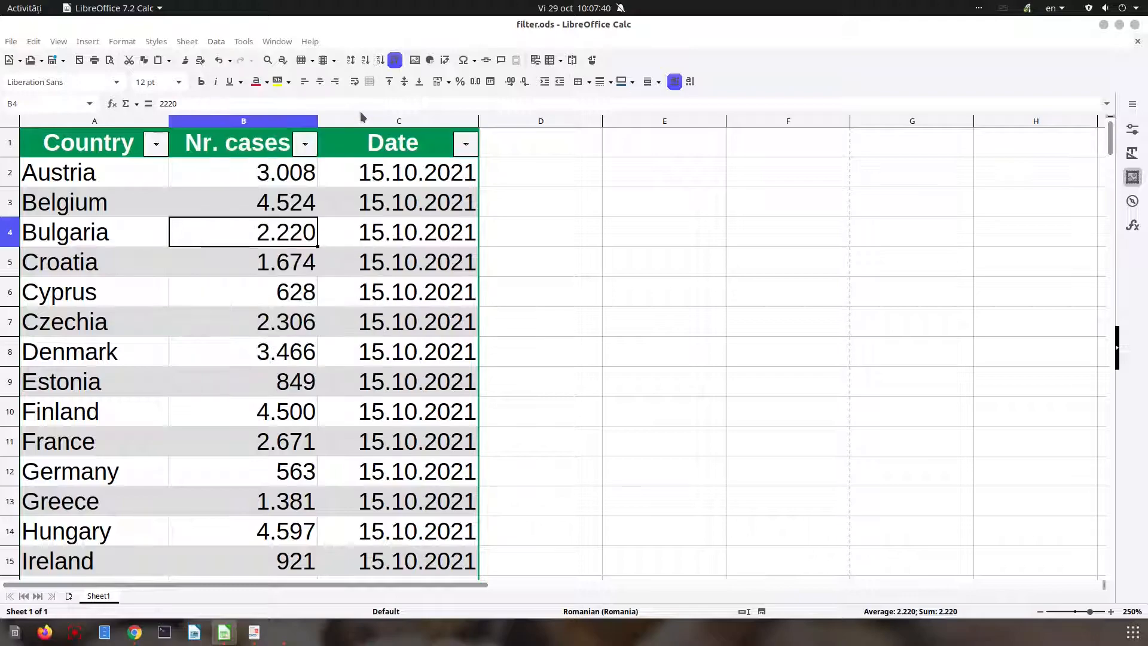
left_click(308, 183)
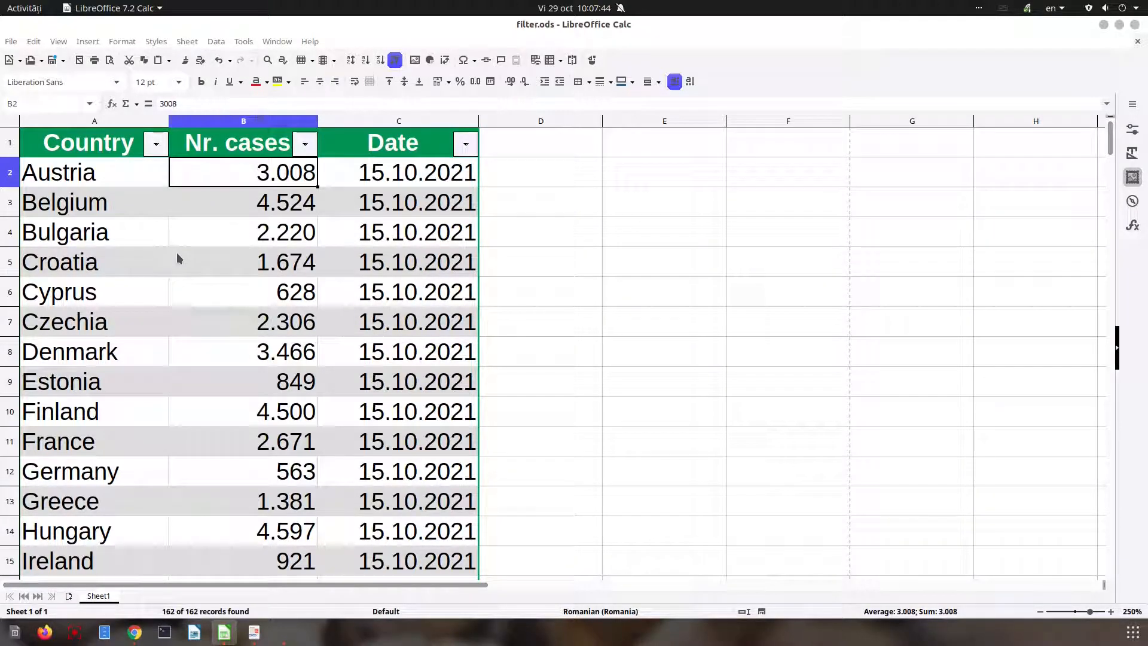
- Filter the Country column to show only Belgium
left_click(153, 149)
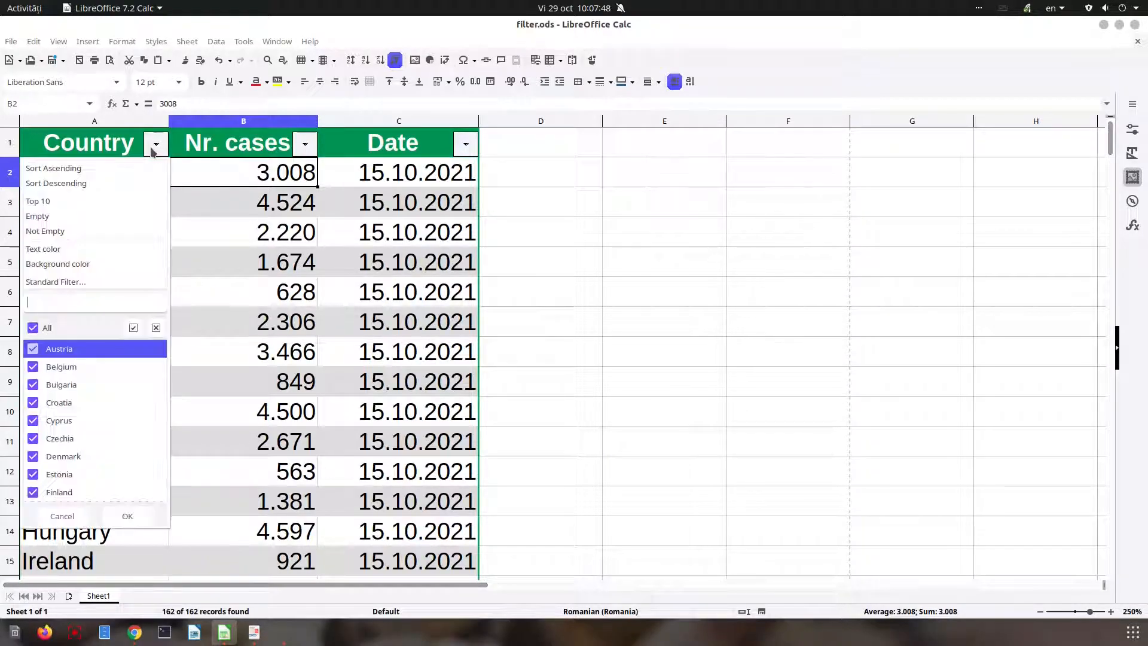
left_click(33, 328)
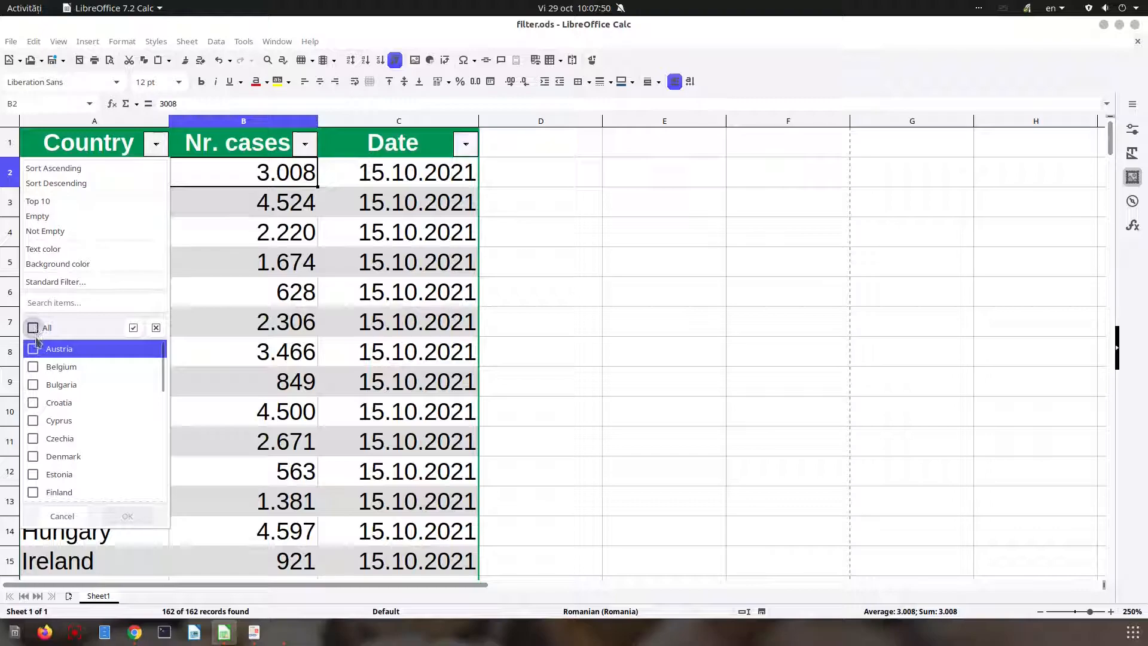
left_click(33, 367)
left_click(117, 512)
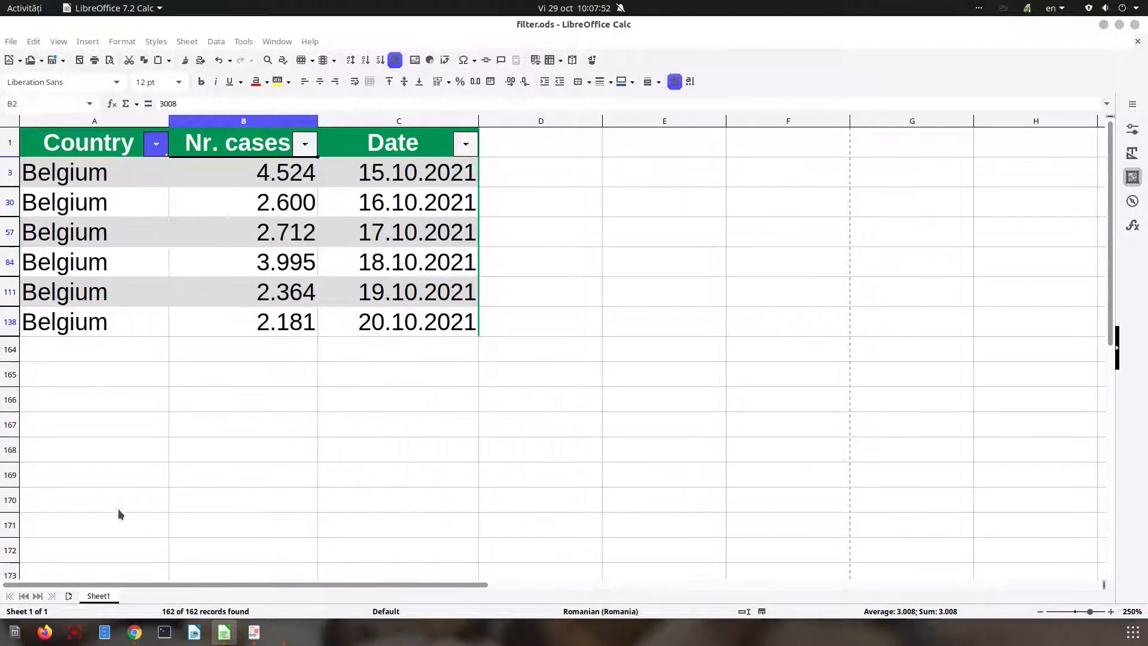
- Examine the case numbers and dates in the filtered Belgium rows
left_click(284, 174)
left_click(281, 197)
left_click(280, 233)
left_click(279, 260)
left_click(278, 290)
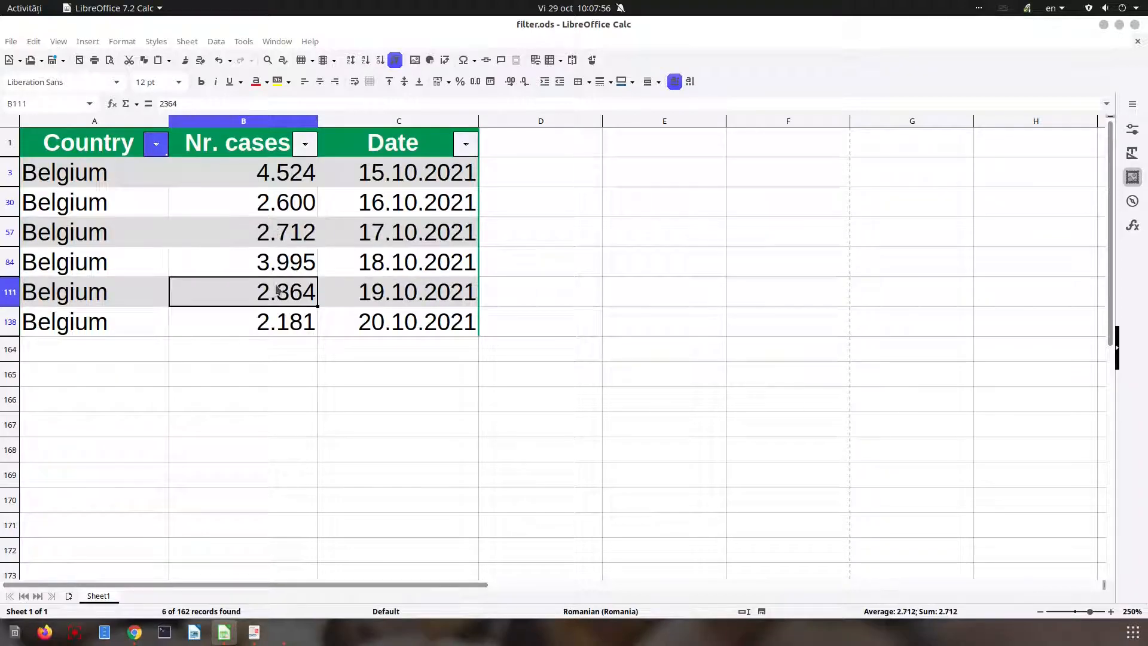
left_click_drag(379, 172, 375, 319)
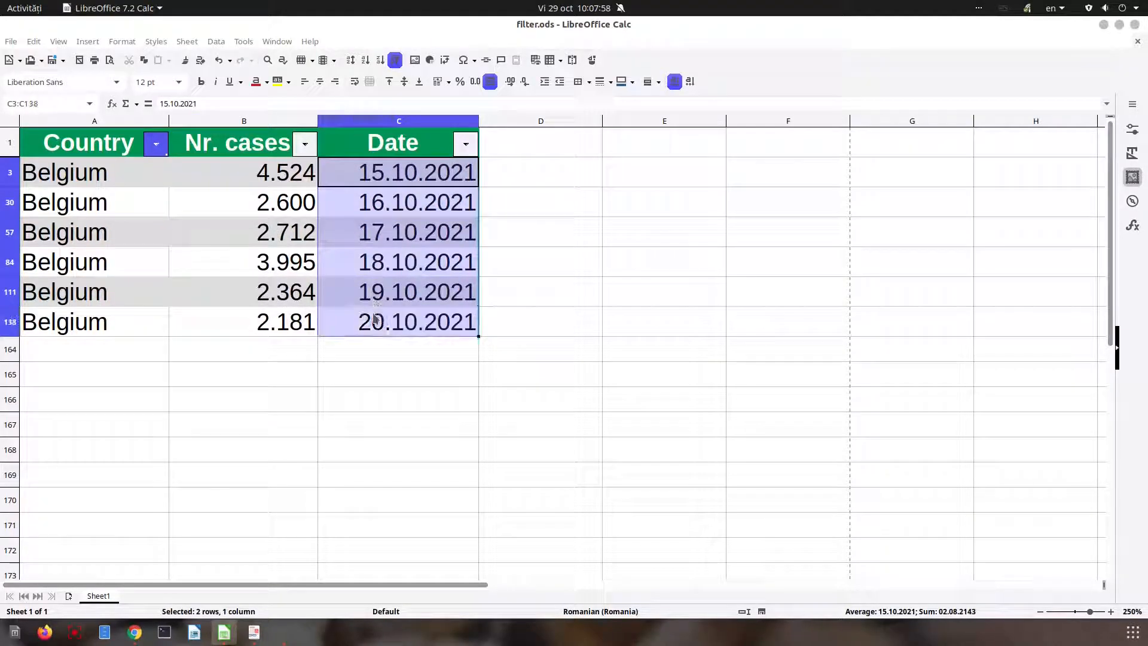
left_click(375, 319)
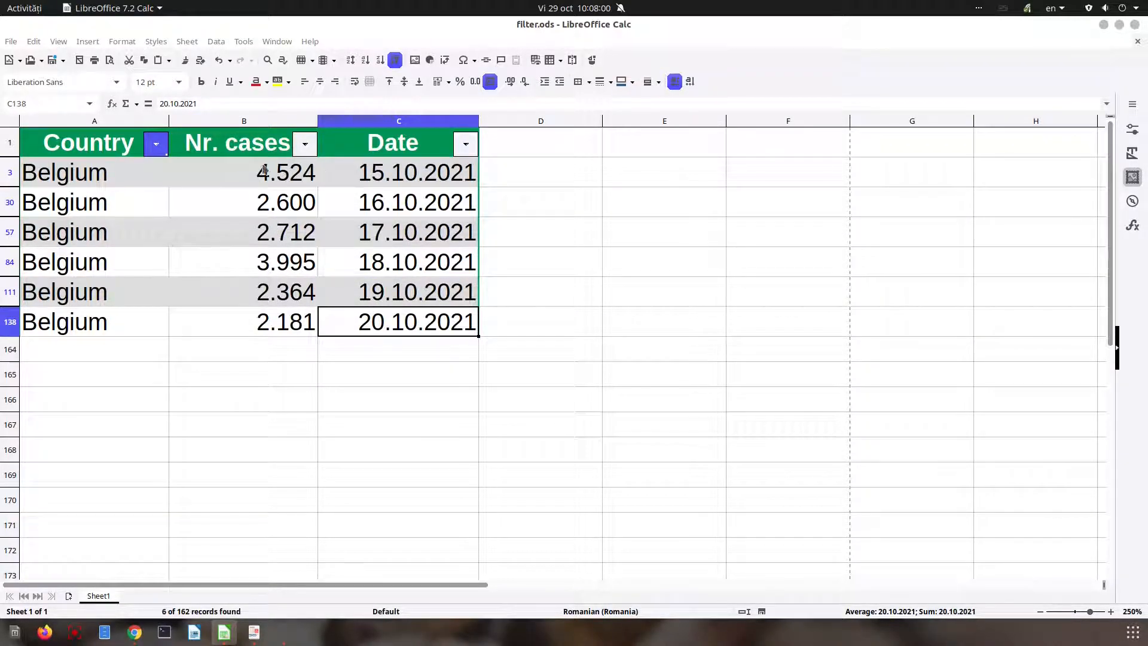
- Reset the Country filter so that all countries are included again
left_click(155, 146)
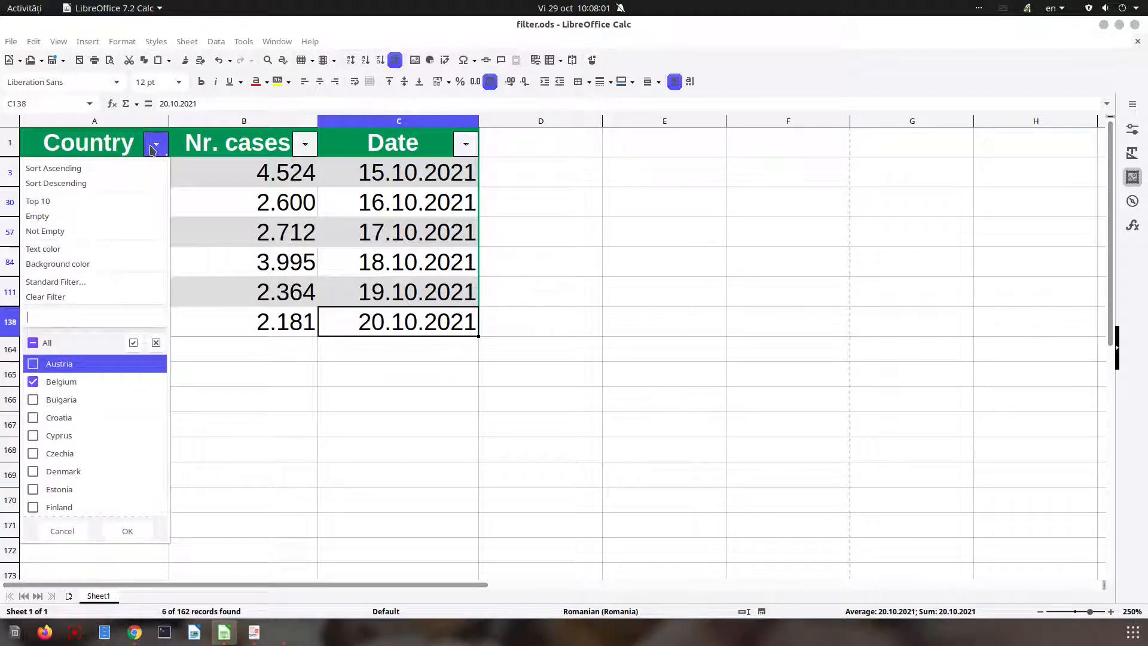
left_click(32, 342)
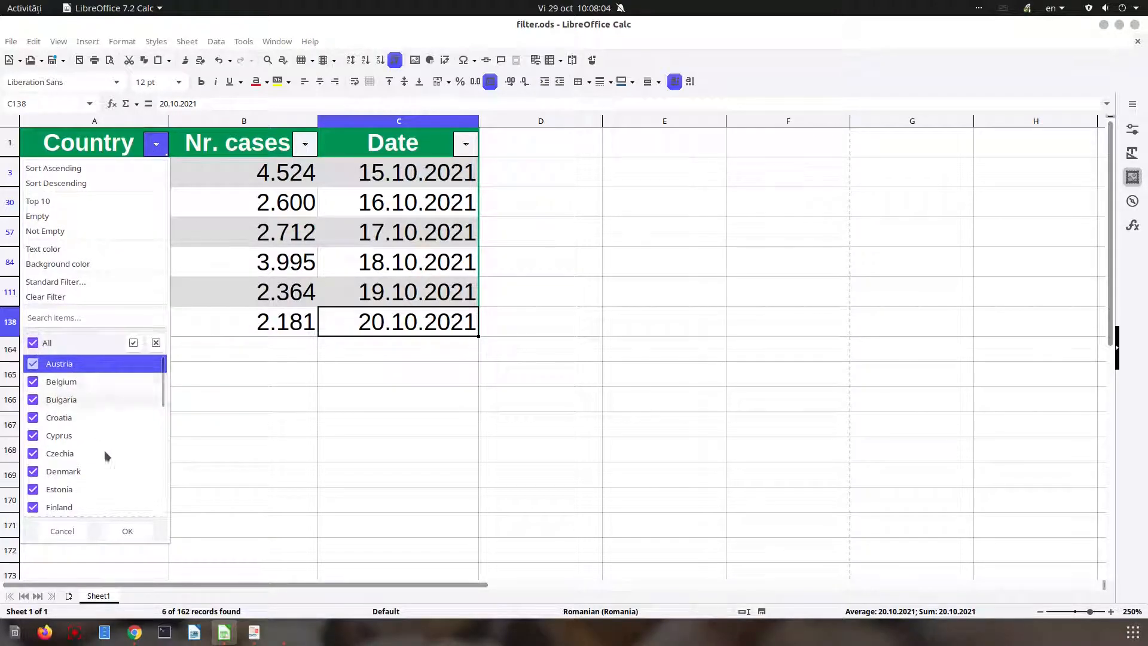
left_click(127, 531)
- Filter the Date column to October 18, 19 and 20, 2021, excluding days 15, 16 and 17
left_click(466, 144)
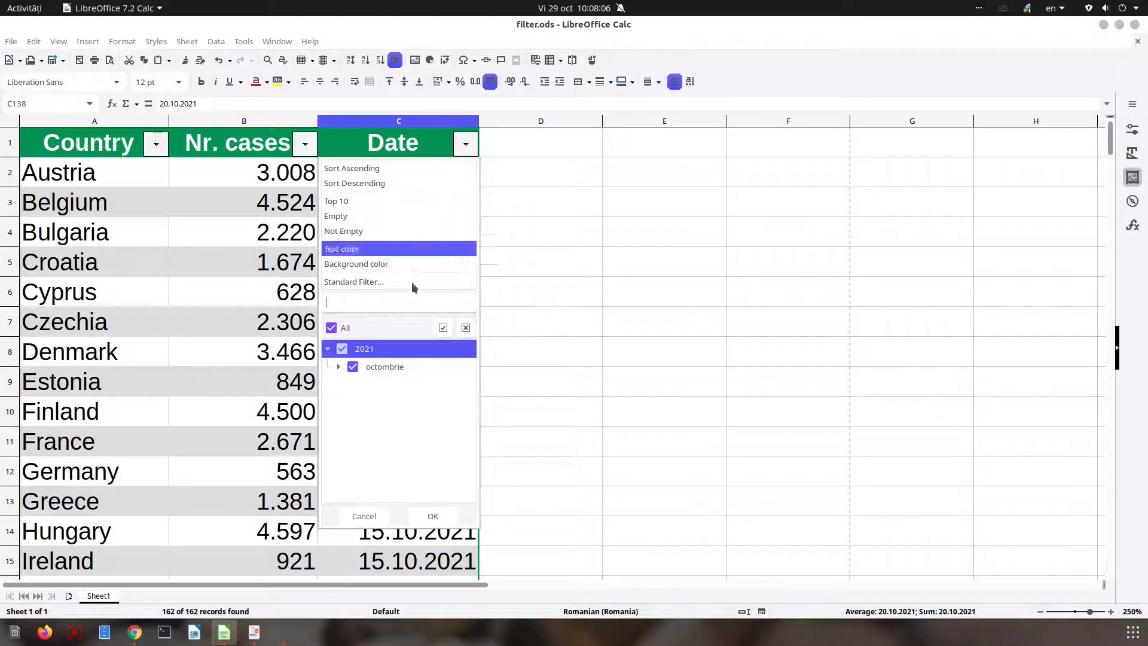
left_click(338, 366)
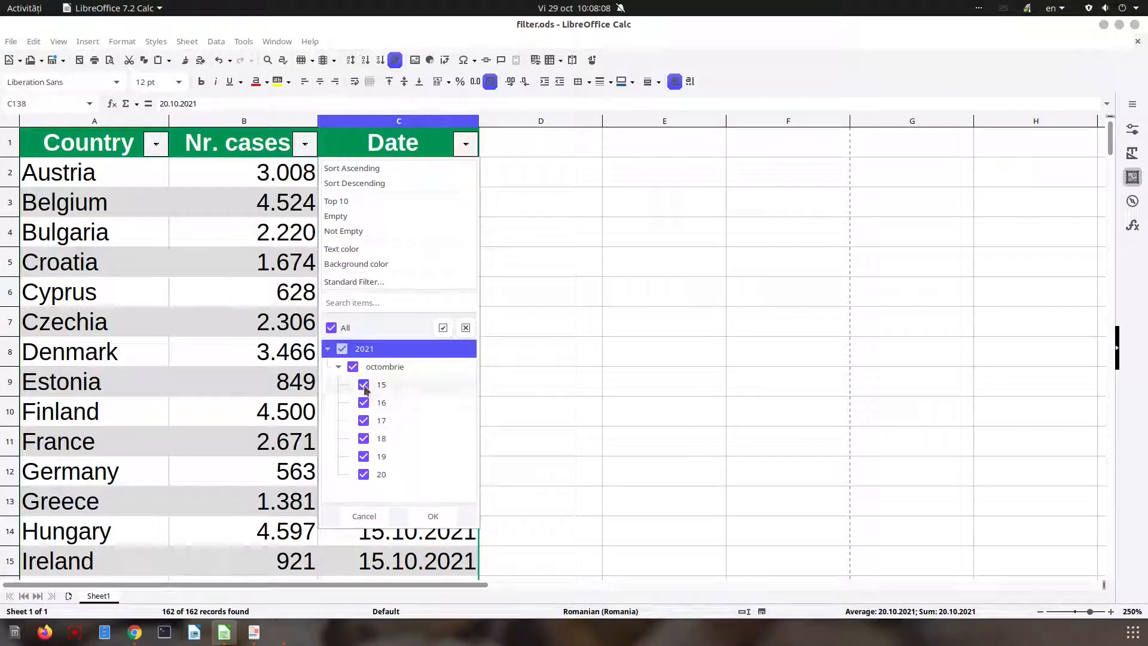
left_click(363, 384)
left_click(363, 403)
left_click(364, 420)
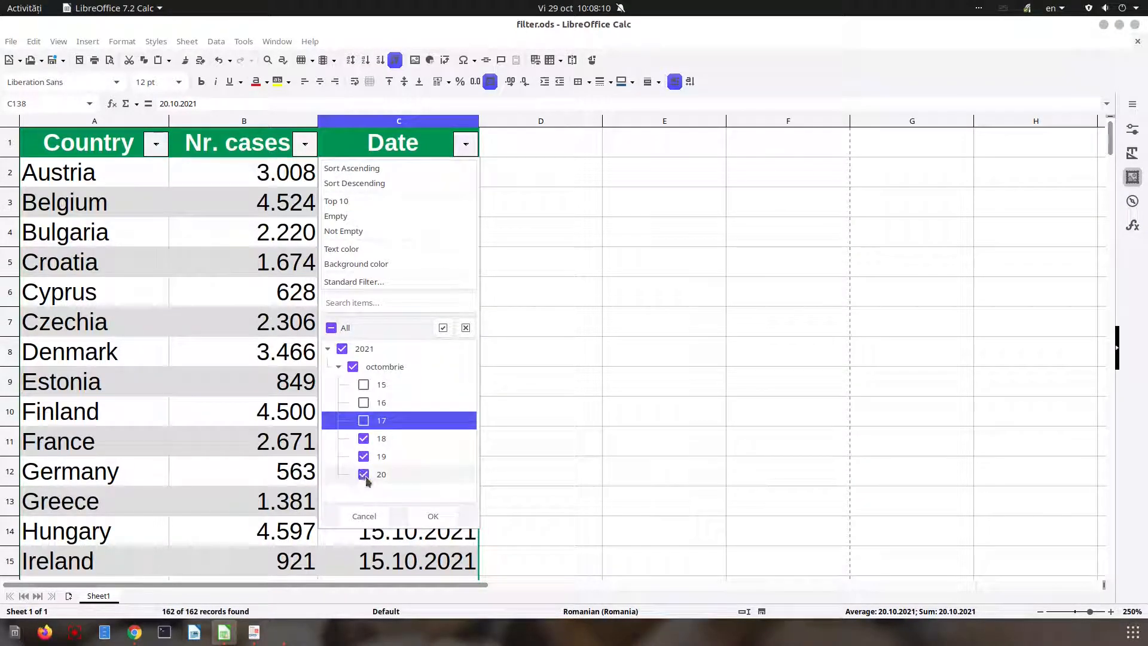
left_click(430, 515)
left_click(351, 270)
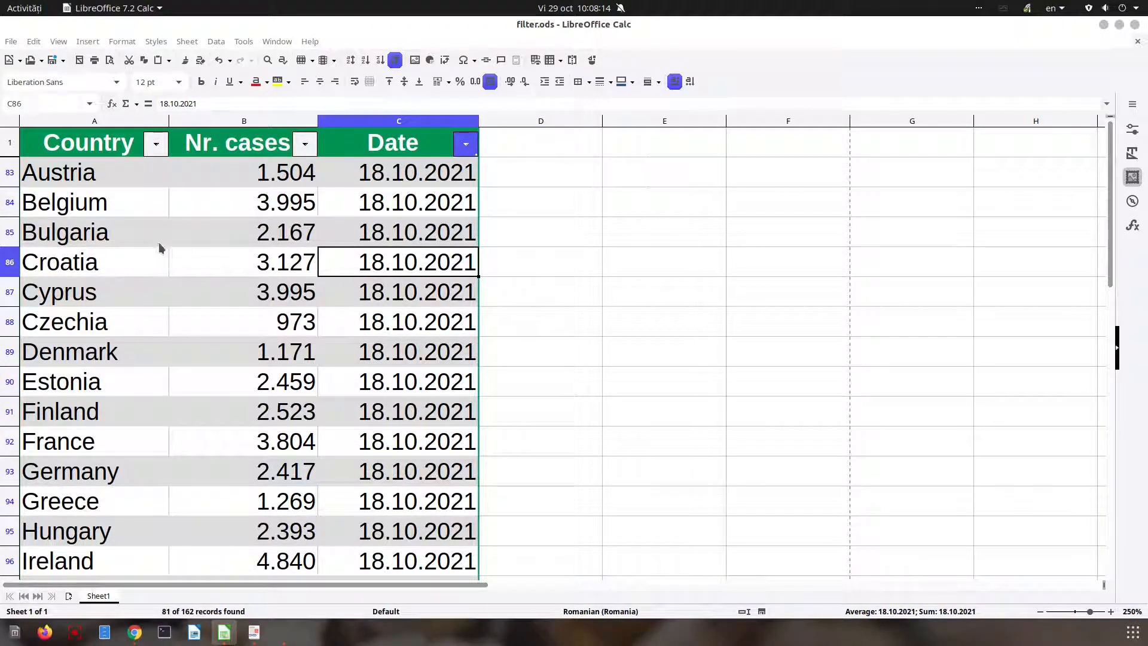
- Filter the Country column to show only Austria, Belgium and Bulgaria
left_click(156, 149)
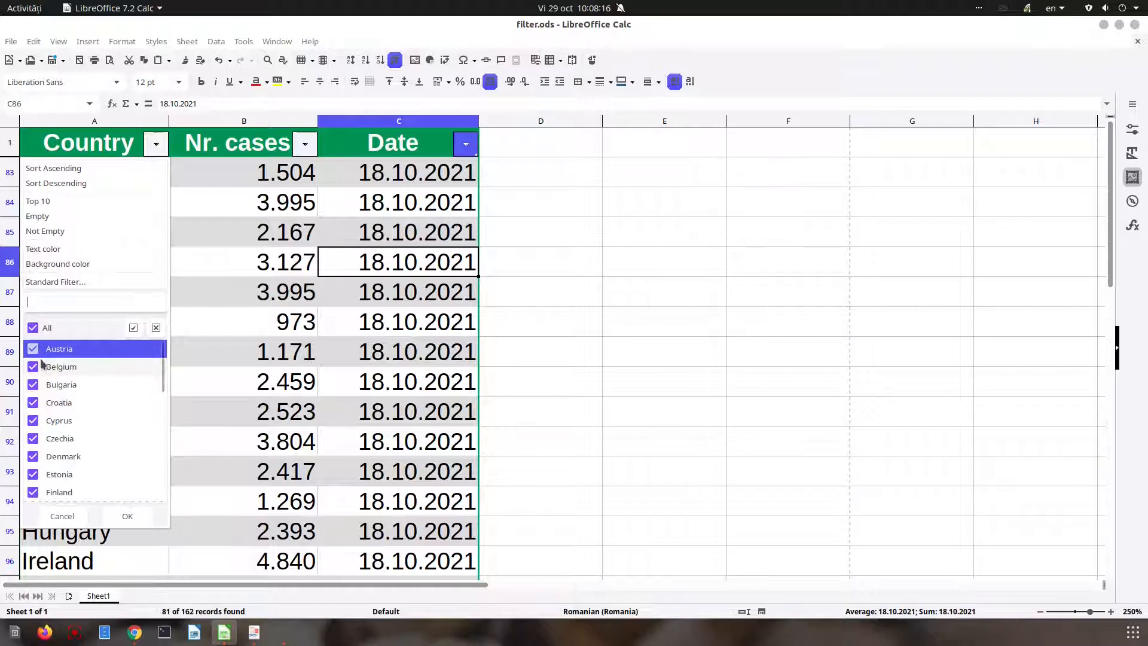
left_click(33, 328)
left_click(34, 349)
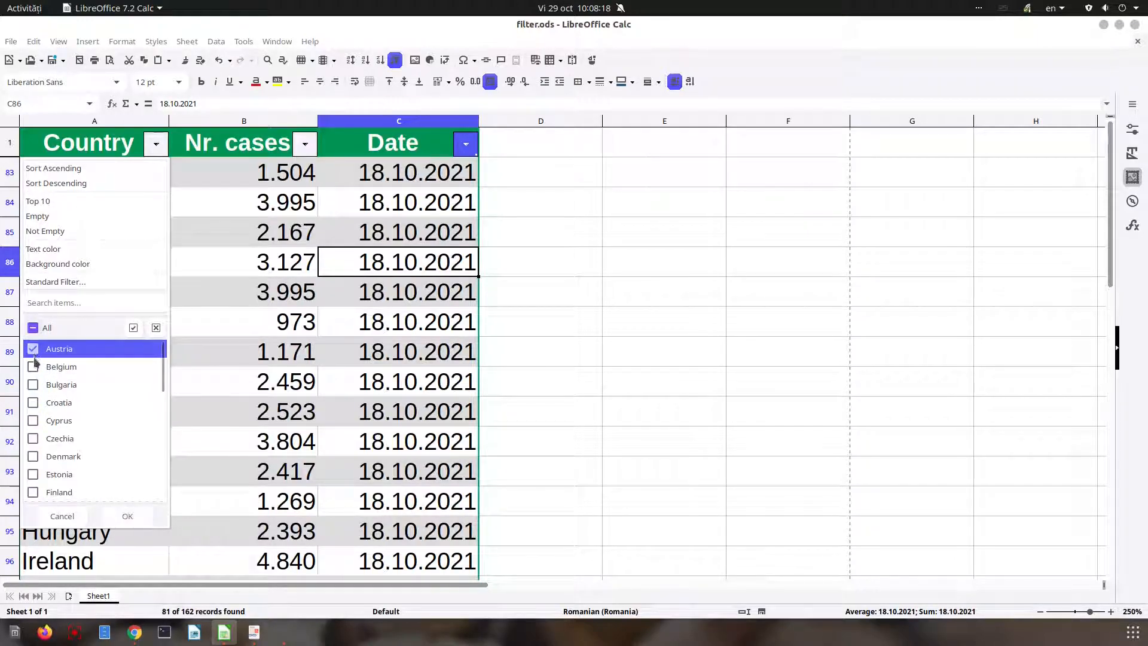
left_click(34, 367)
left_click(36, 384)
left_click(146, 516)
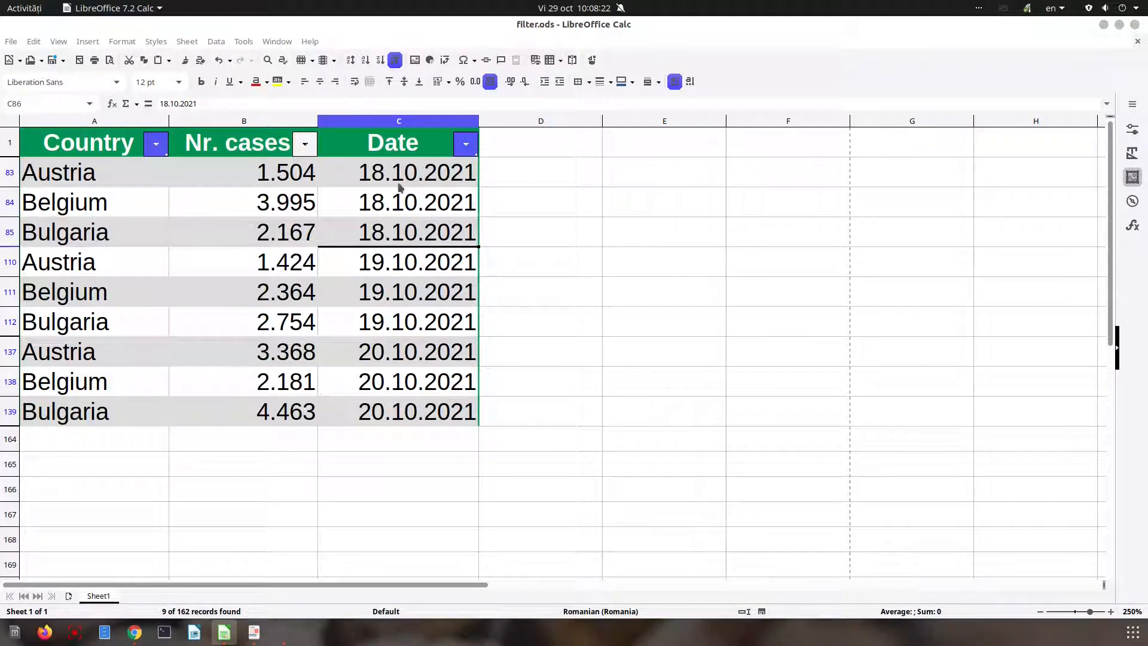
left_click(405, 410)
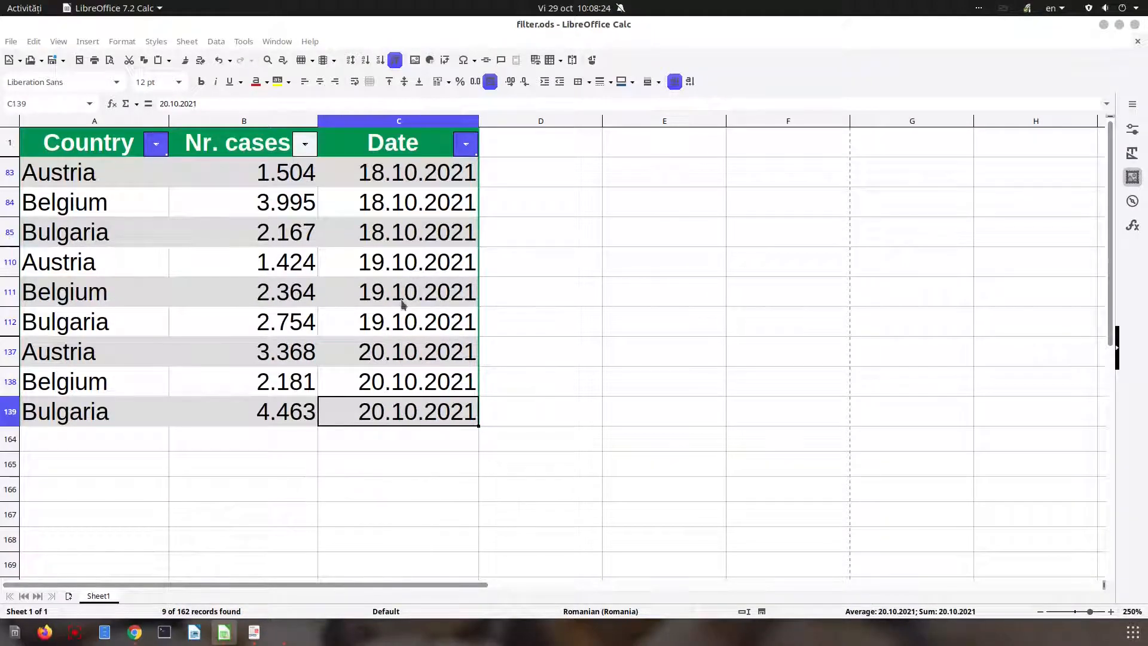
- Filter the Nr. cases column to keep only the values 3.368, 3.995 and 4.463
left_click(305, 148)
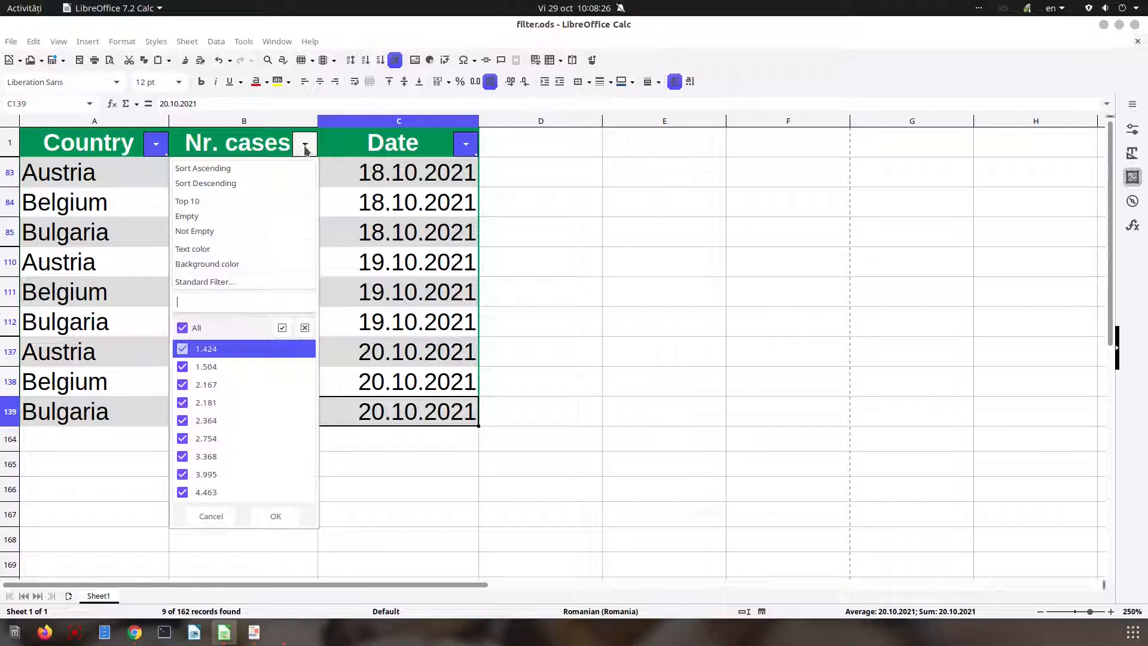
left_click(182, 327)
left_click(215, 492)
left_click(218, 474)
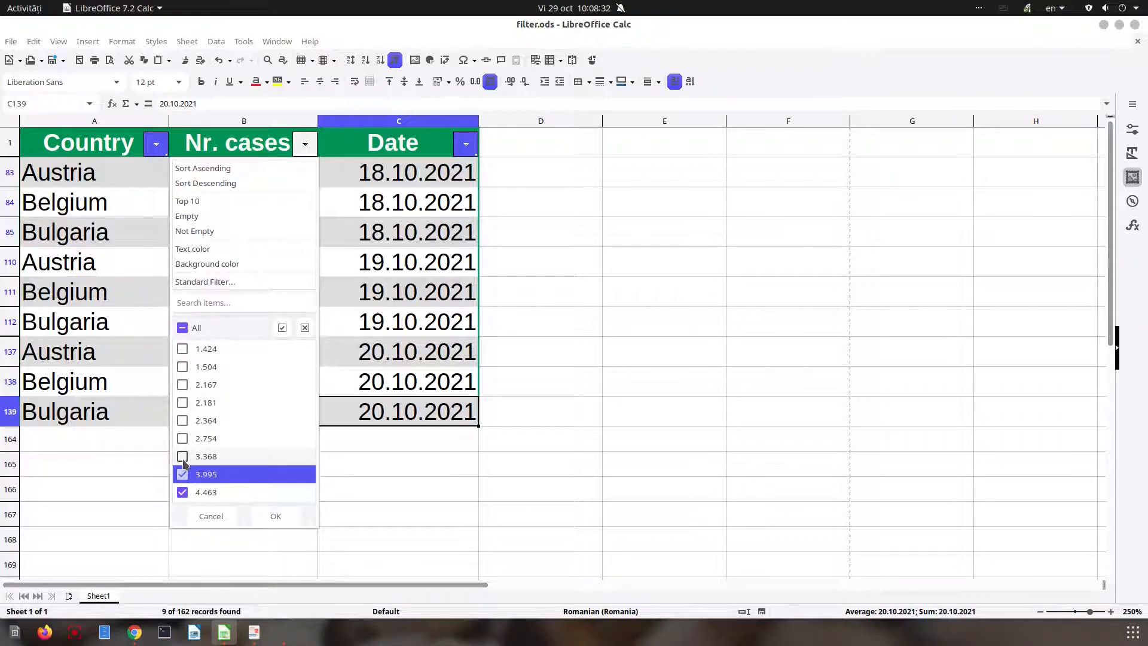
left_click(222, 457)
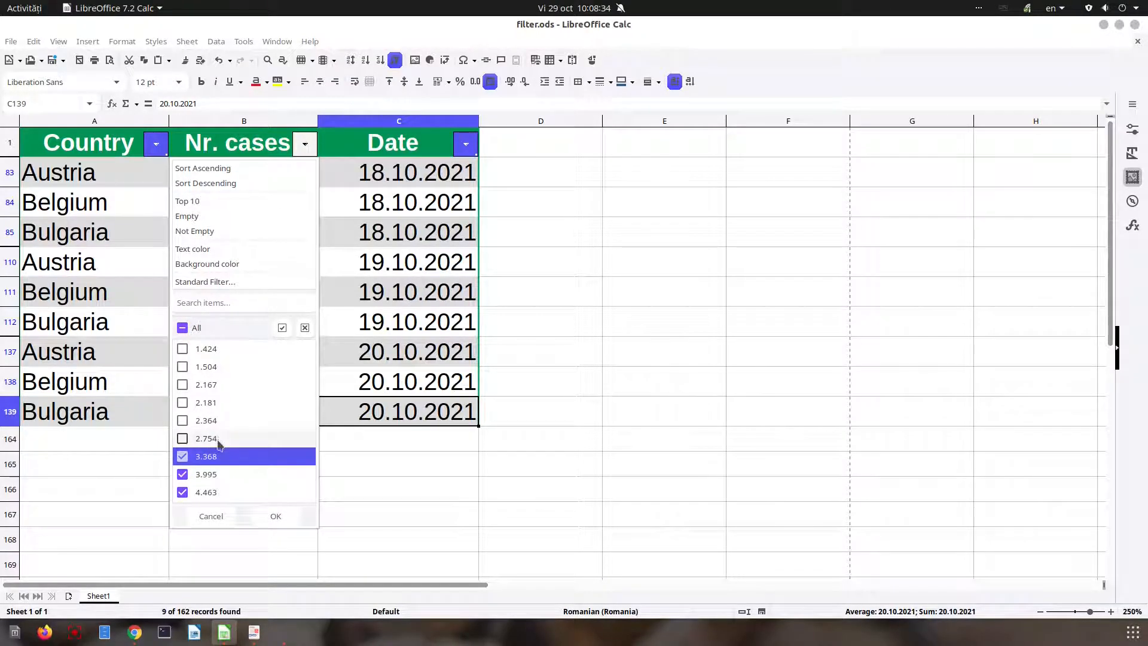
left_click(273, 515)
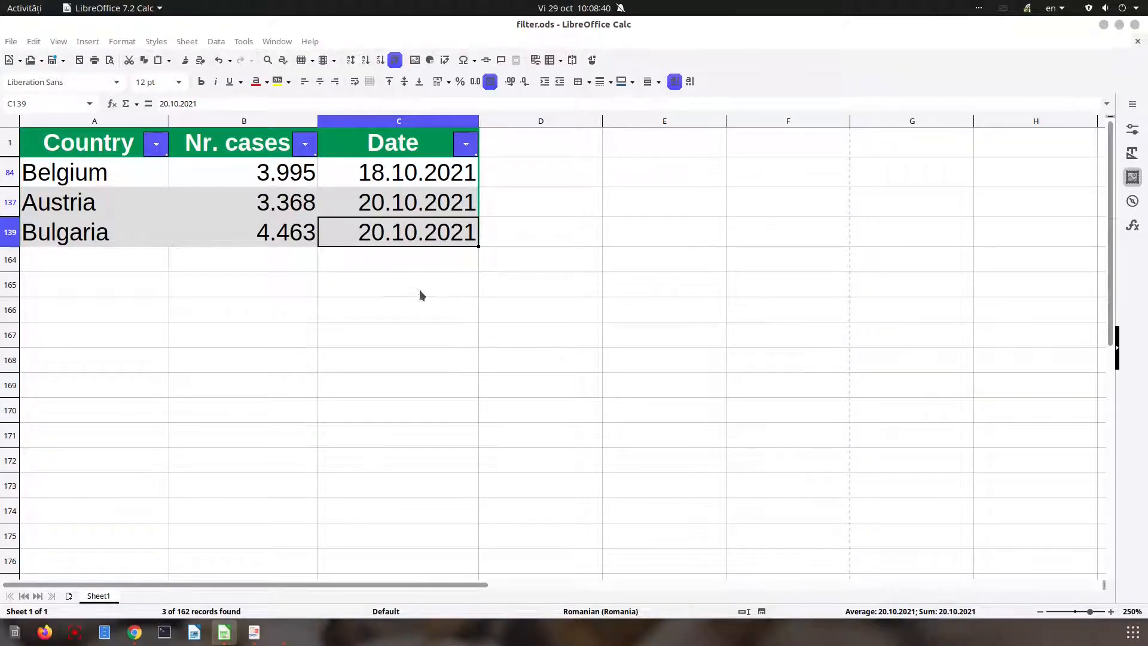
- Reset the Country and Nr. cases filters to include all of their values
left_click(160, 149)
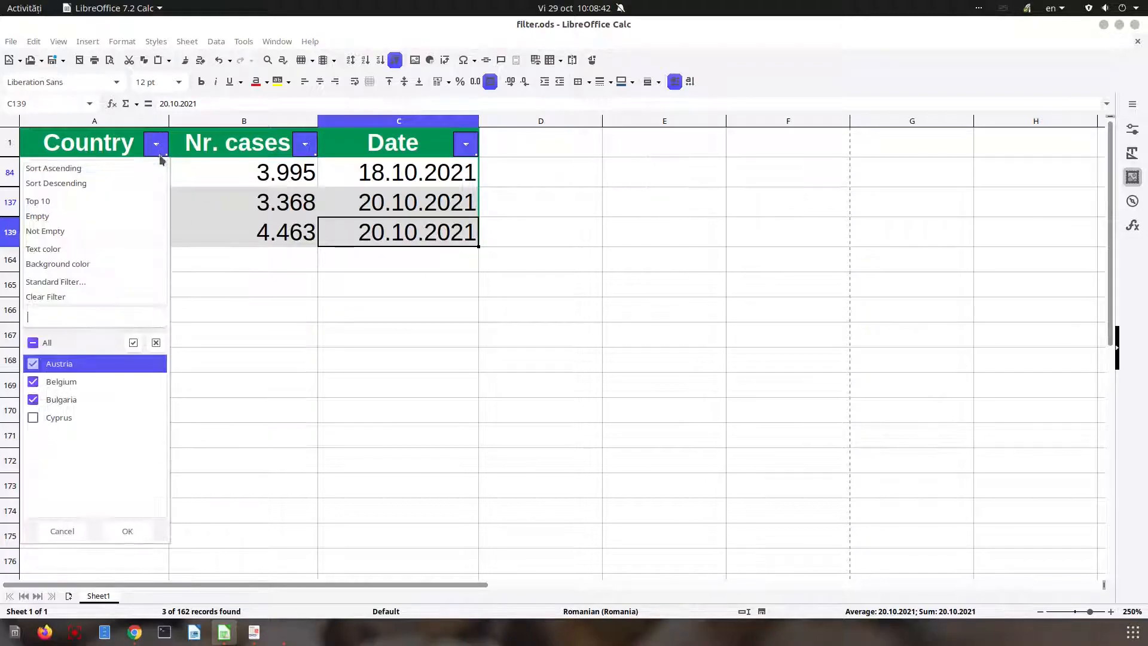
left_click(33, 343)
left_click(127, 531)
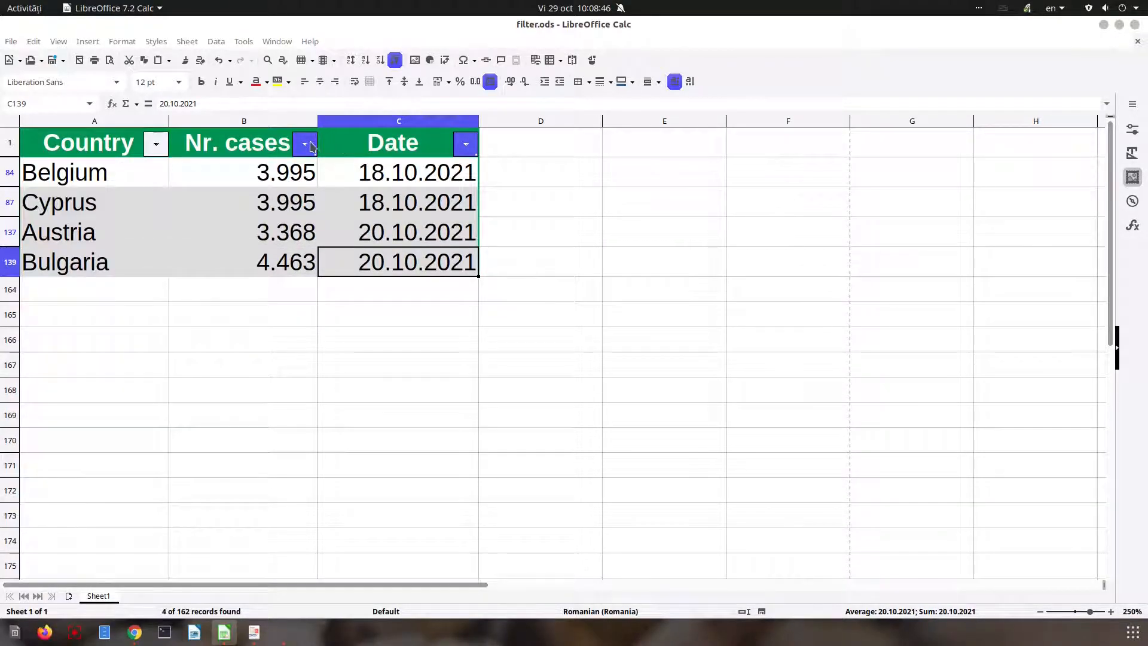
left_click(311, 146)
left_click(182, 343)
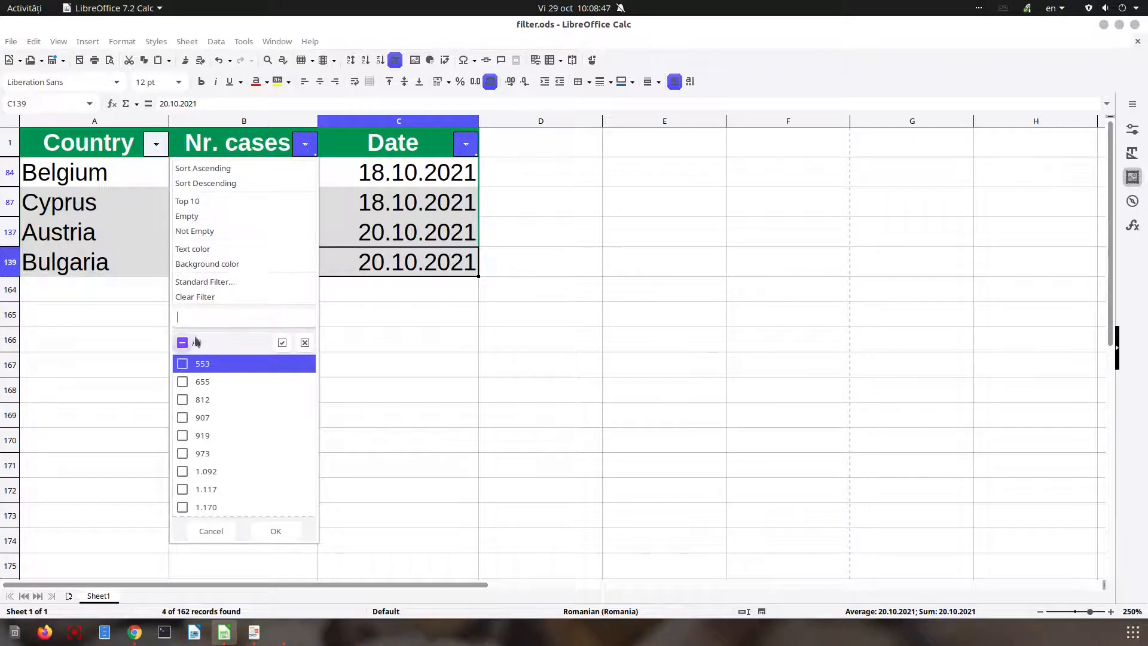
left_click(285, 528)
- Reset the Date filter so that all October 2021 days are included
left_click(466, 144)
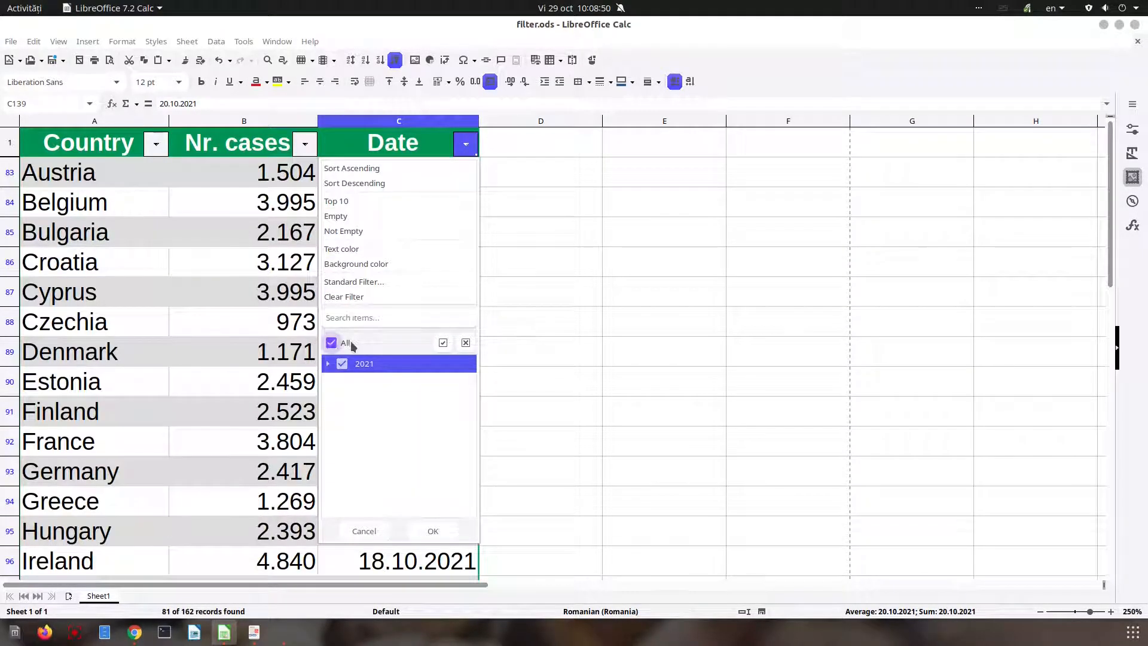
left_click(329, 364)
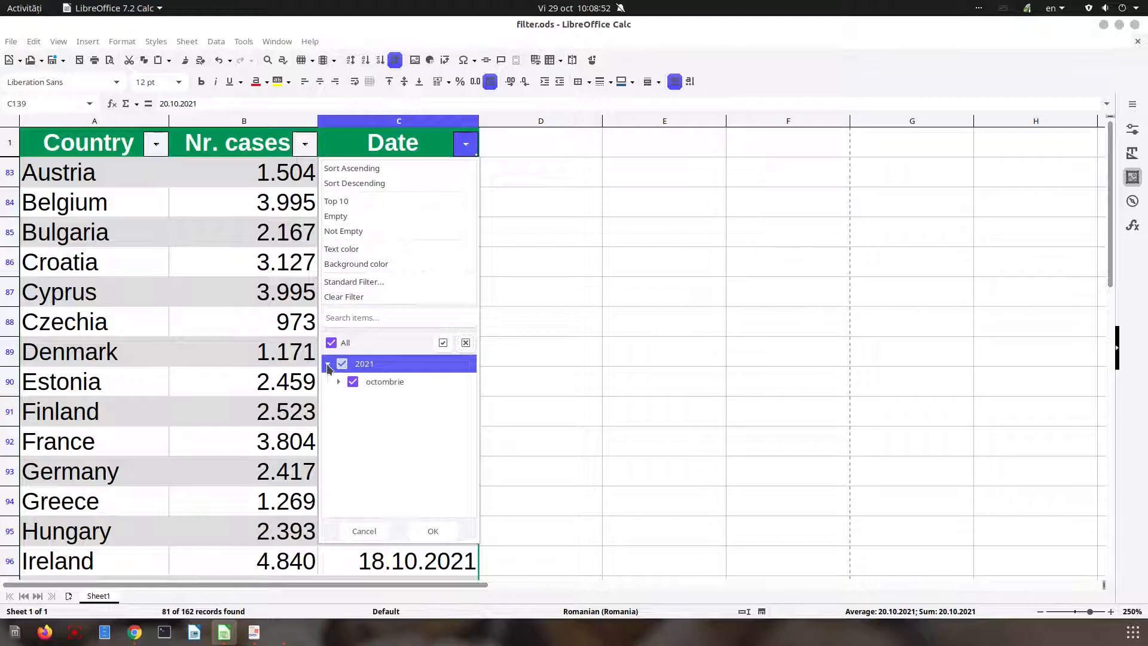
left_click(339, 381)
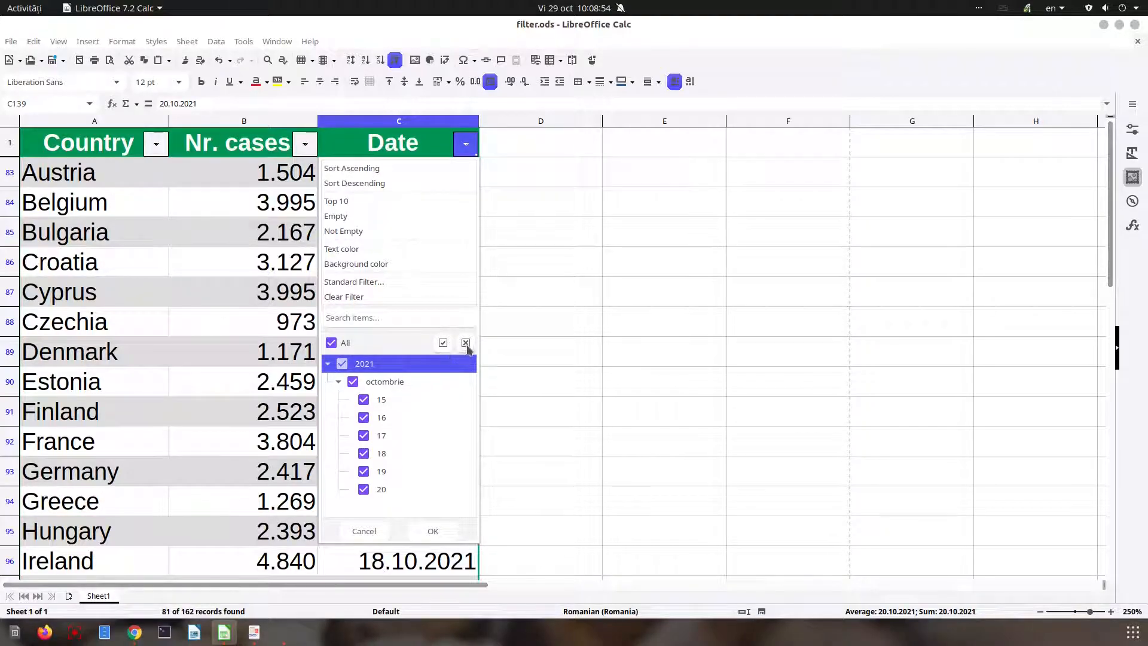
left_click(466, 345)
left_click(331, 344)
left_click(431, 532)
left_click(390, 299)
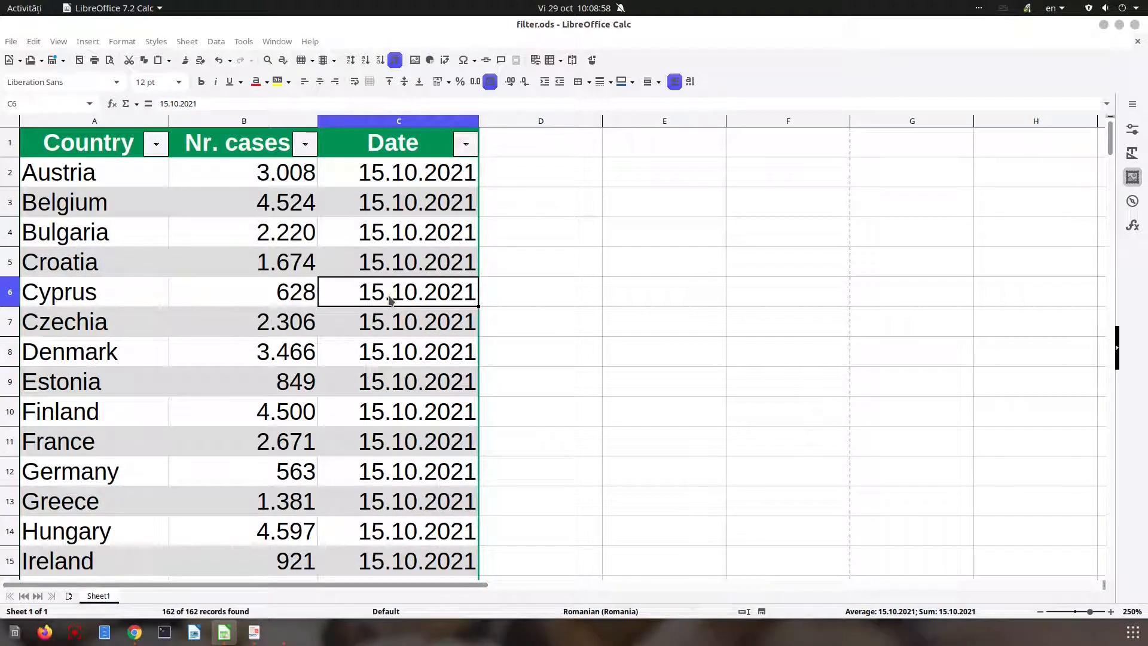
- Apply a Standard Filter on the Country column so that only countries beginning with B are shown
left_click(225, 209)
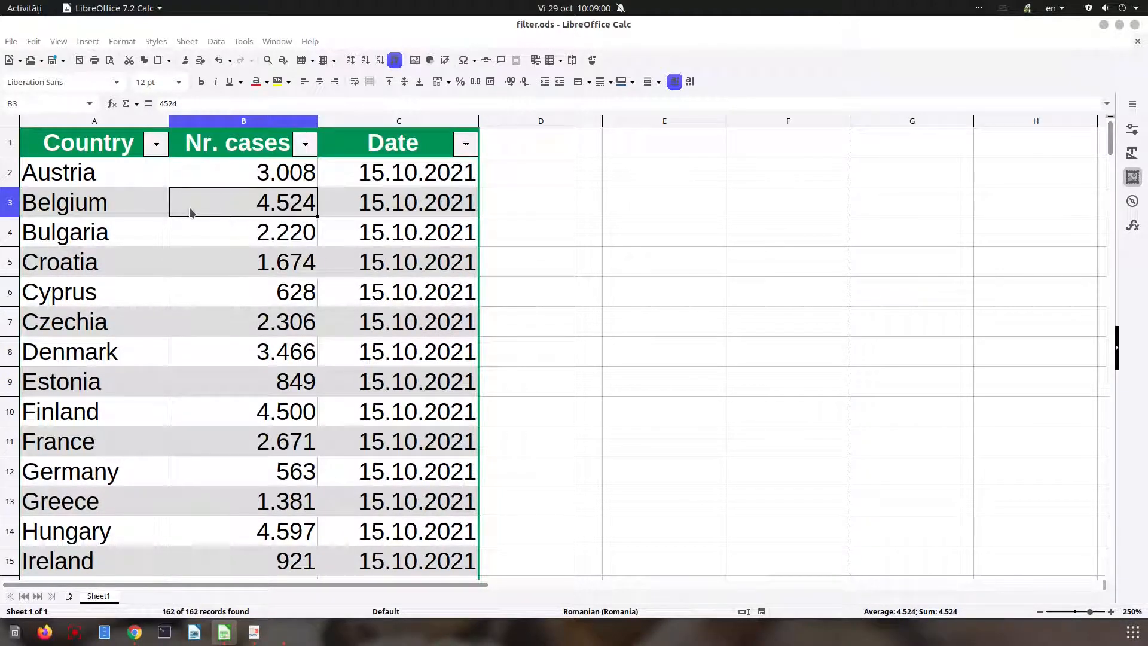
left_click(159, 186)
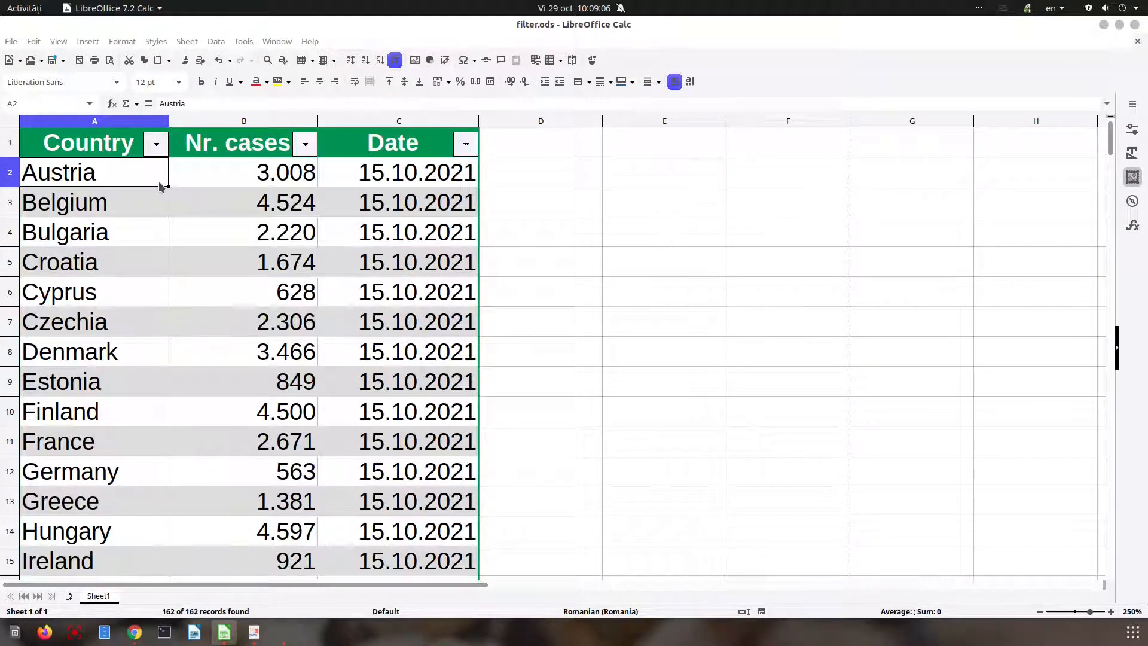
left_click(156, 144)
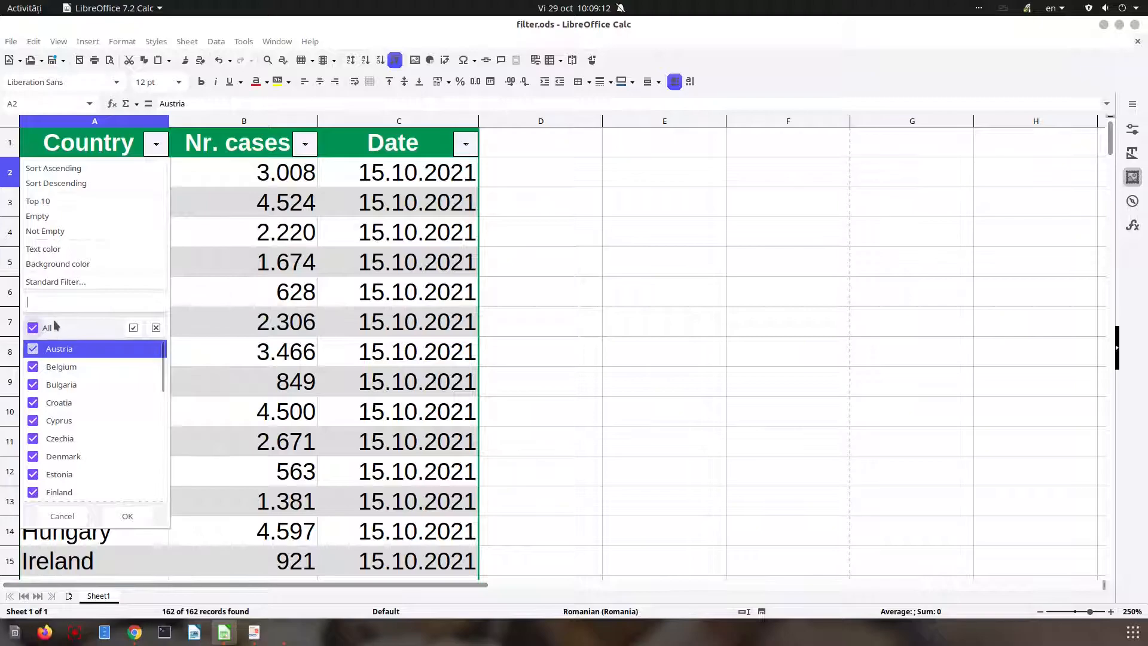
left_click(56, 281)
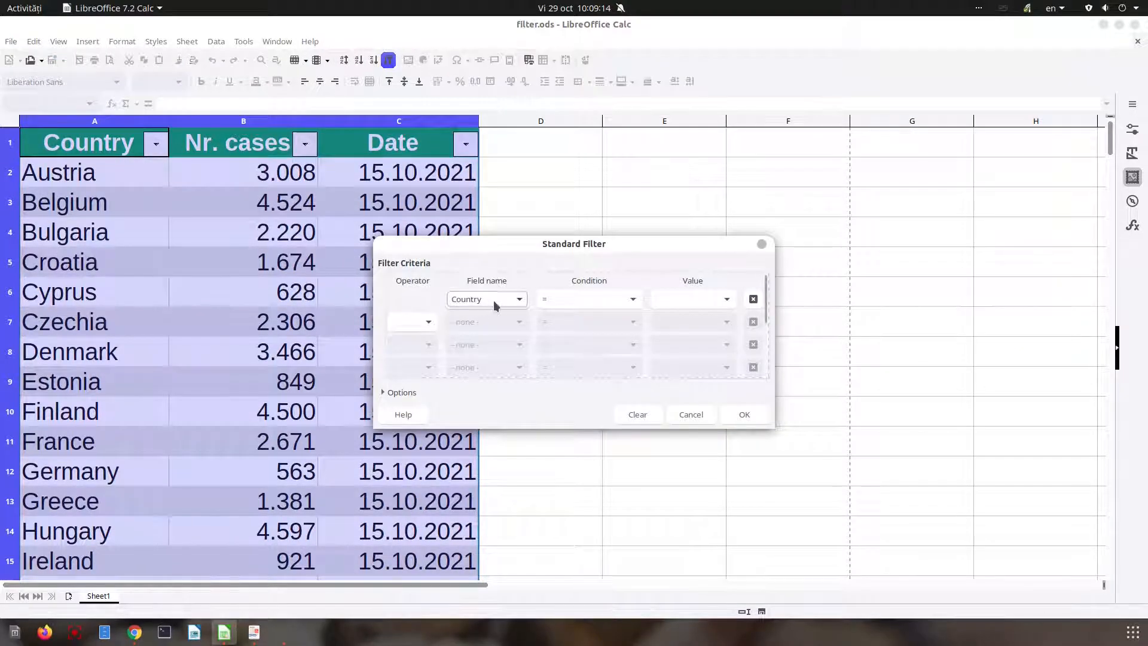
left_click(589, 299)
left_click(567, 490)
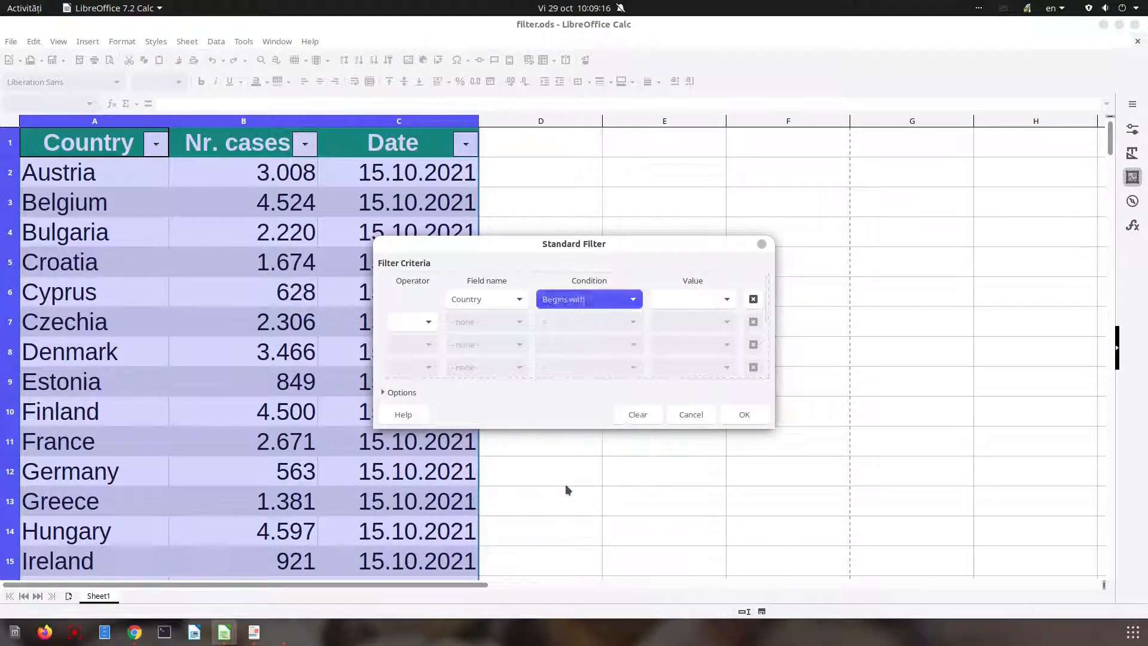
left_click(672, 300)
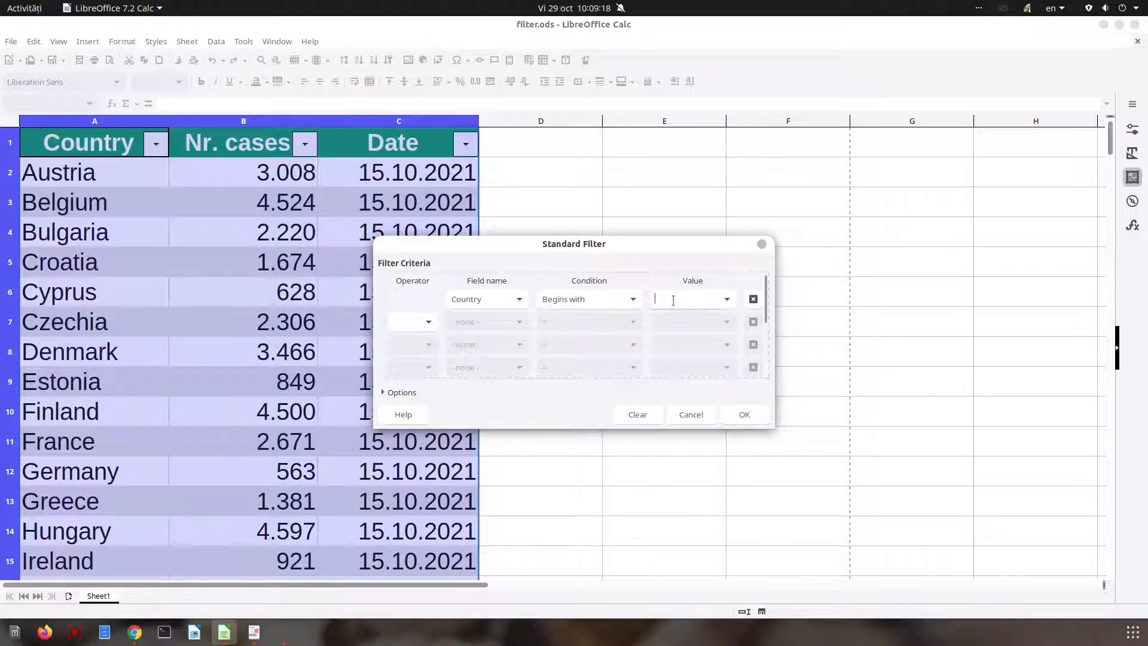
left_click(745, 408)
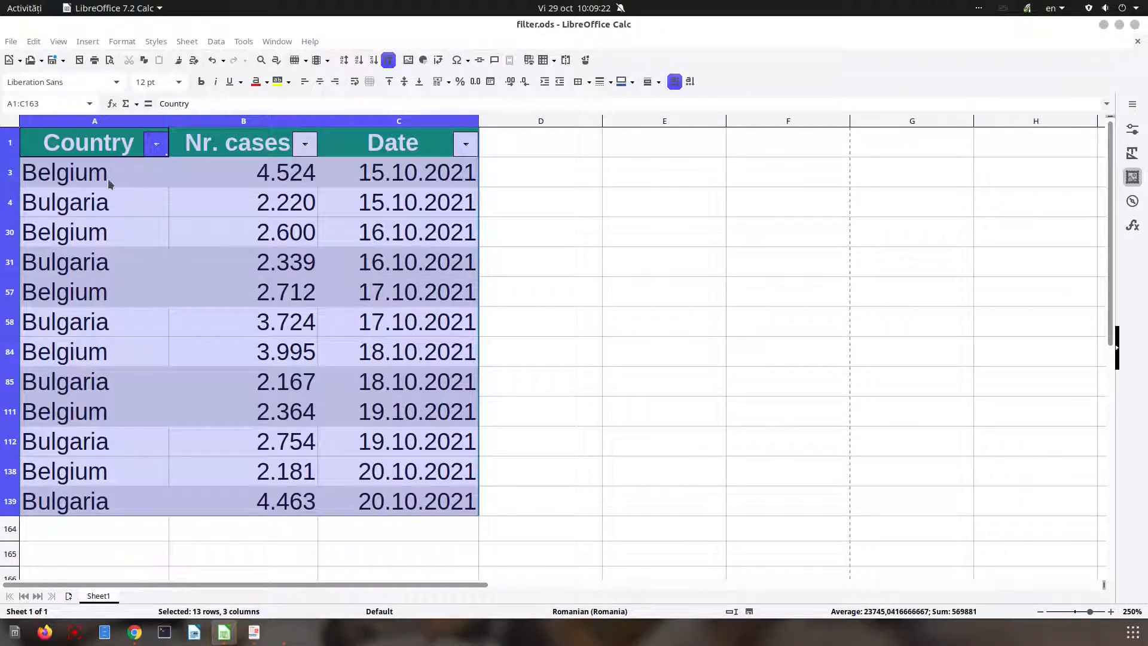
left_click(94, 291)
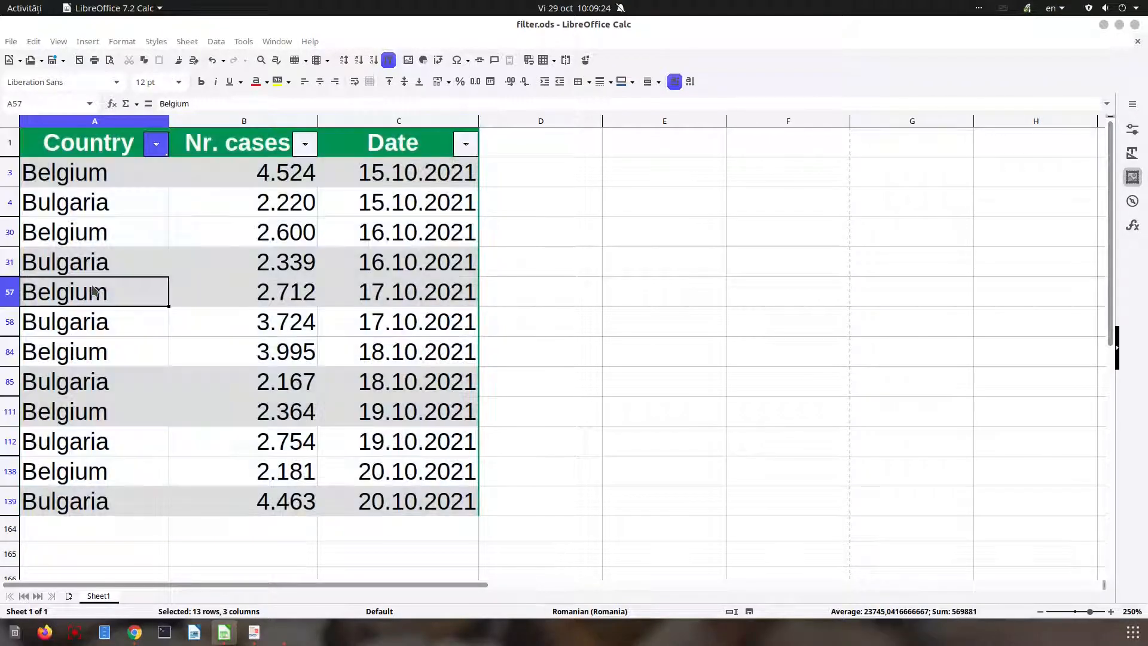
- Add a second Standard Filter criterion joined with AND, keeping only rows where Nr. cases is > 3000
left_click(304, 150)
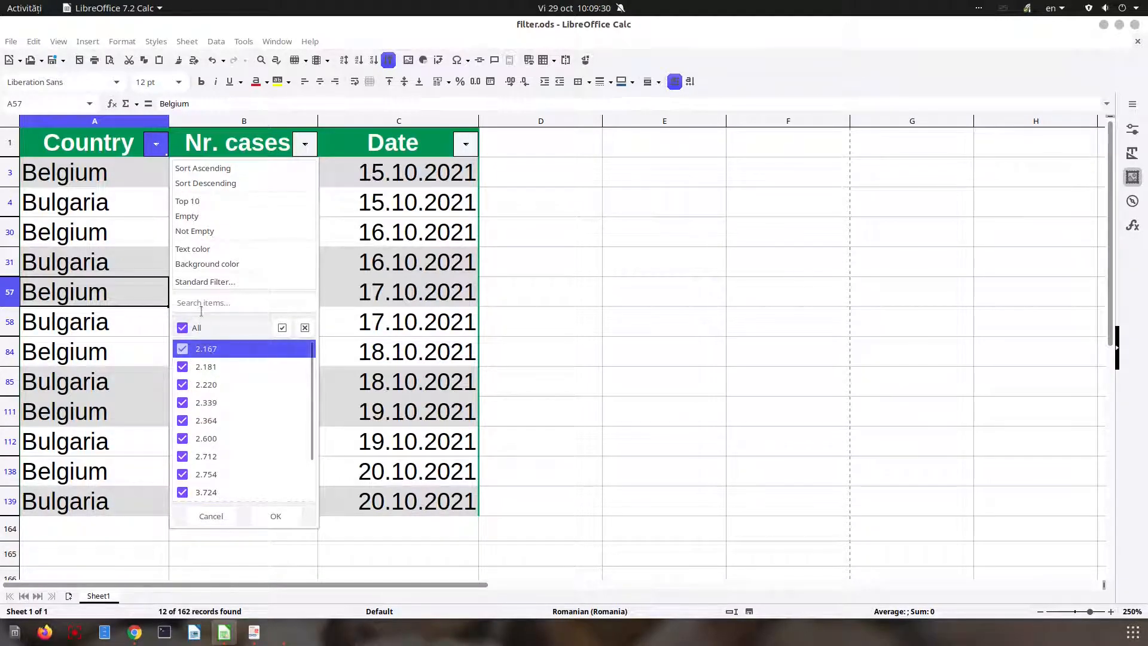
left_click(201, 283)
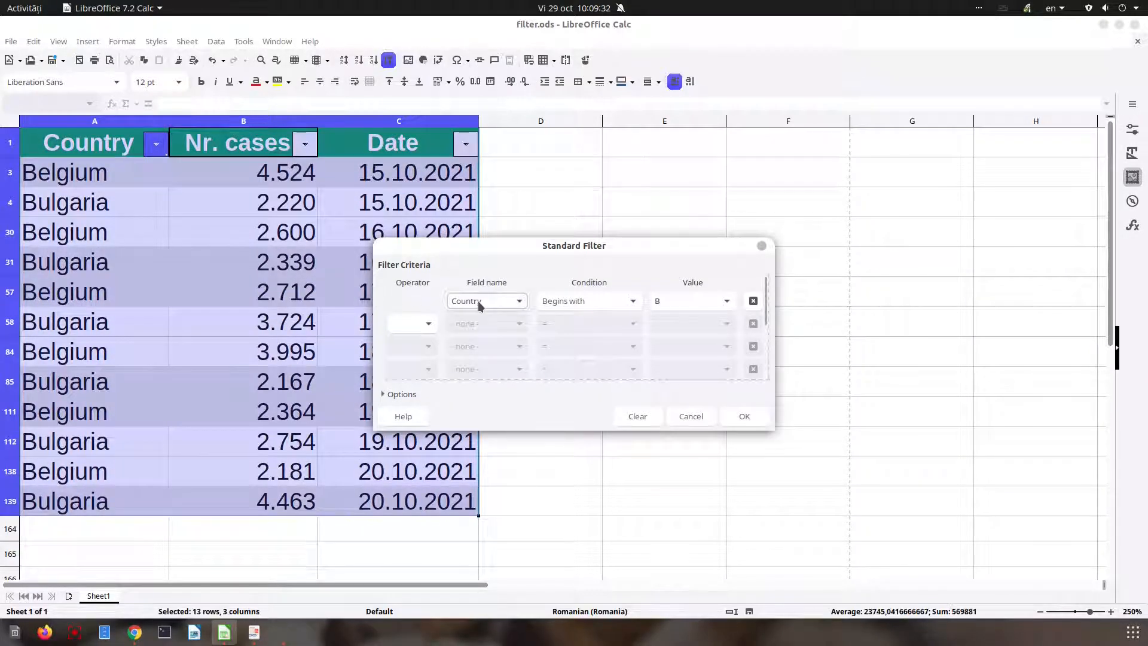
left_click(419, 324)
left_click(410, 344)
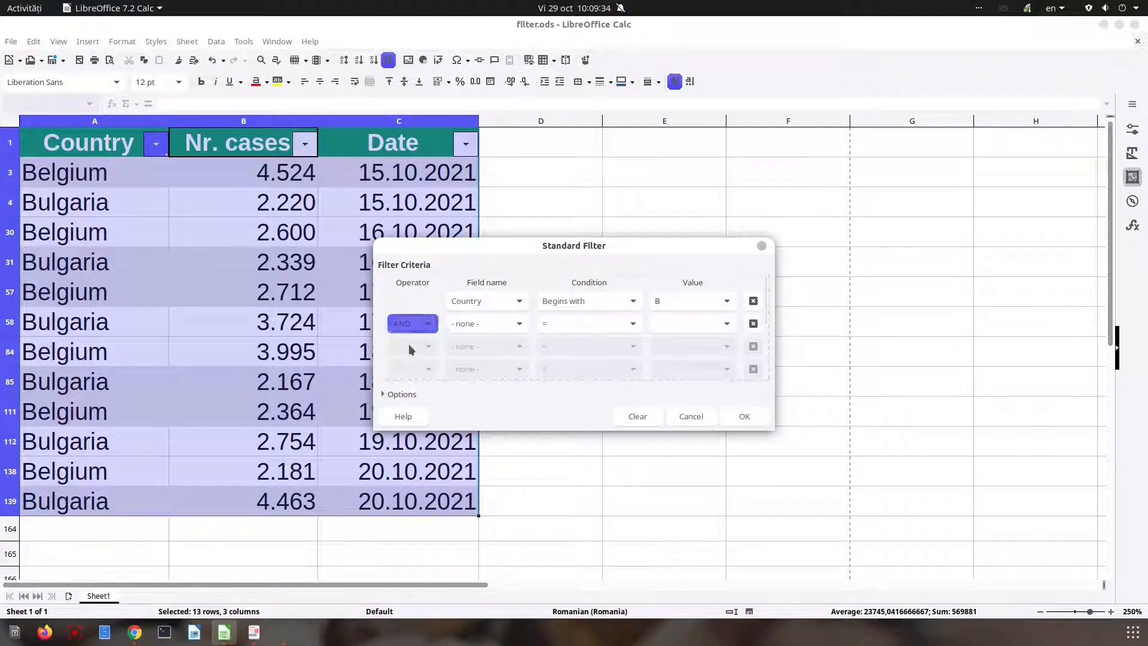
left_click(461, 328)
left_click(469, 371)
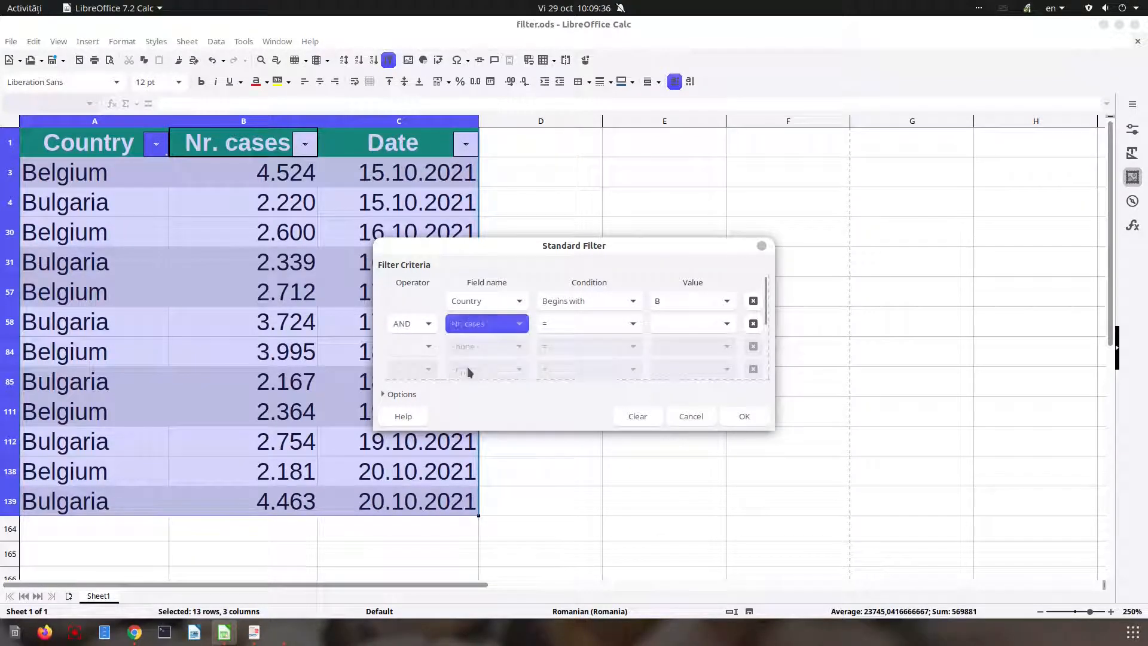
left_click(551, 320)
left_click(553, 369)
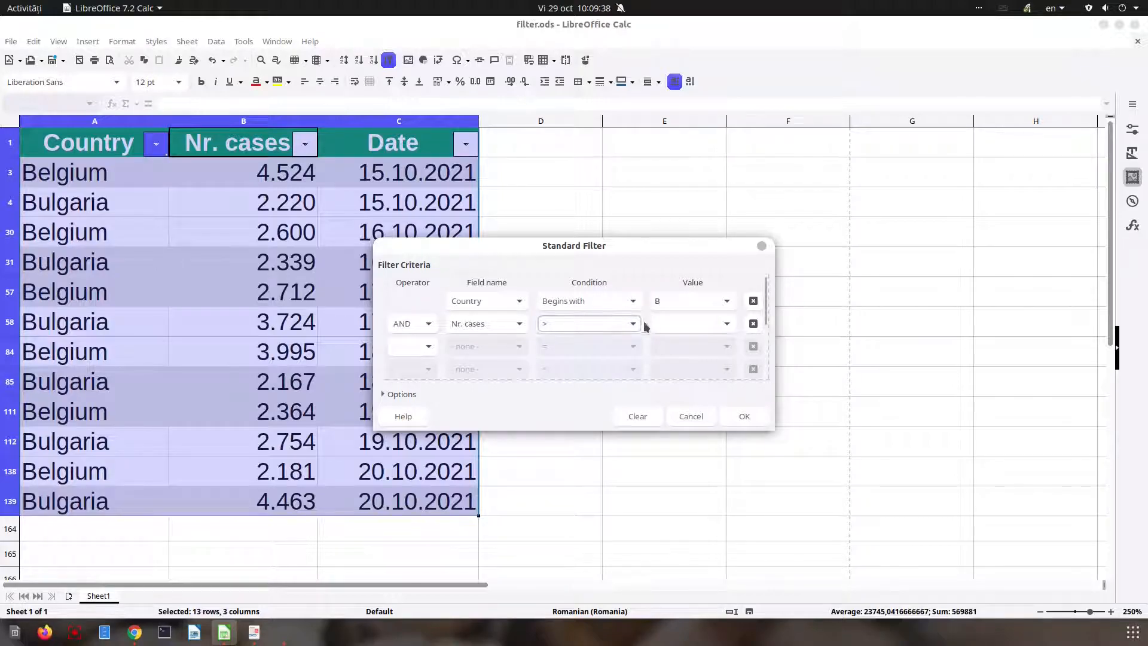
left_click(669, 323)
type("3000")
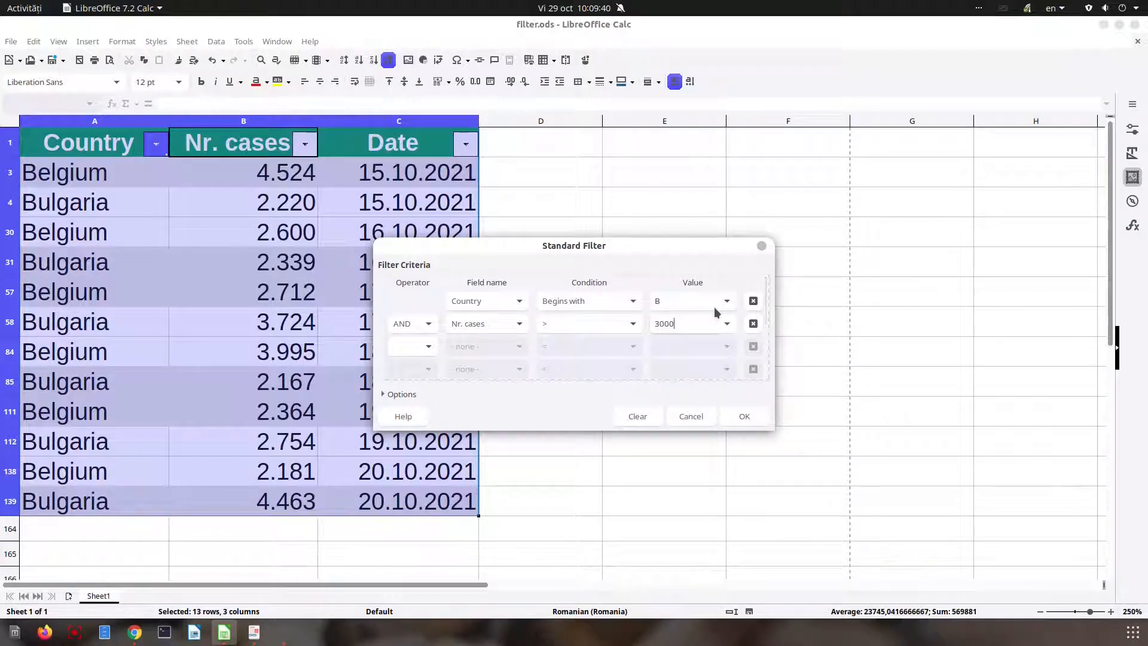
left_click(742, 416)
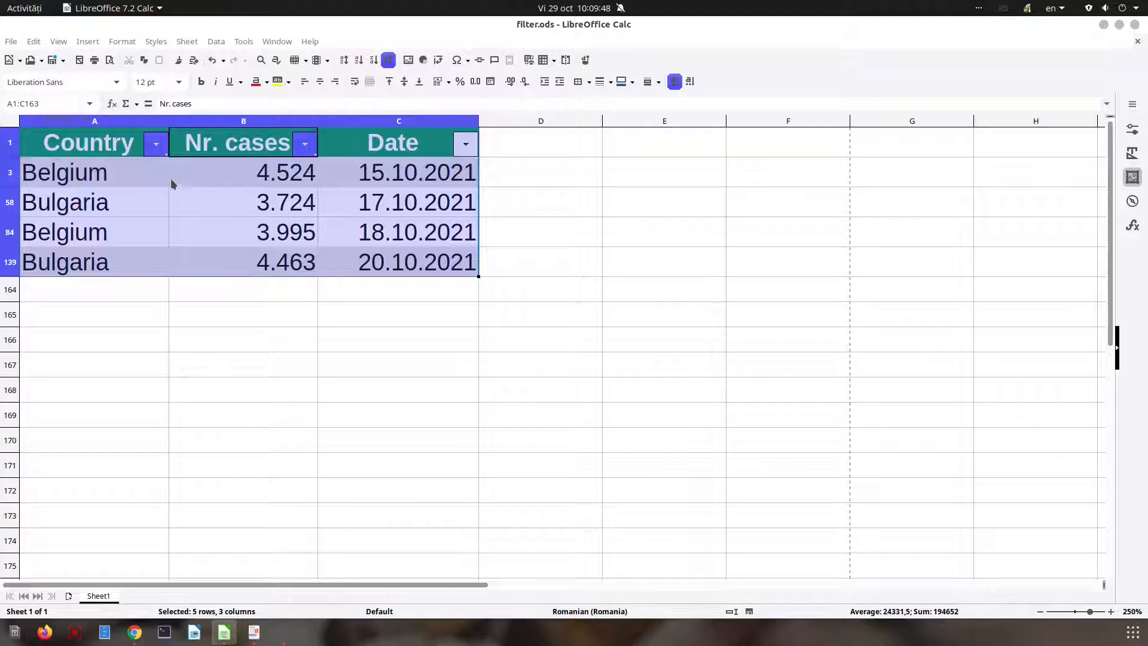
- Clear the filter on the Country column while keeping the Nr. cases filter
left_click(156, 145)
left_click(48, 338)
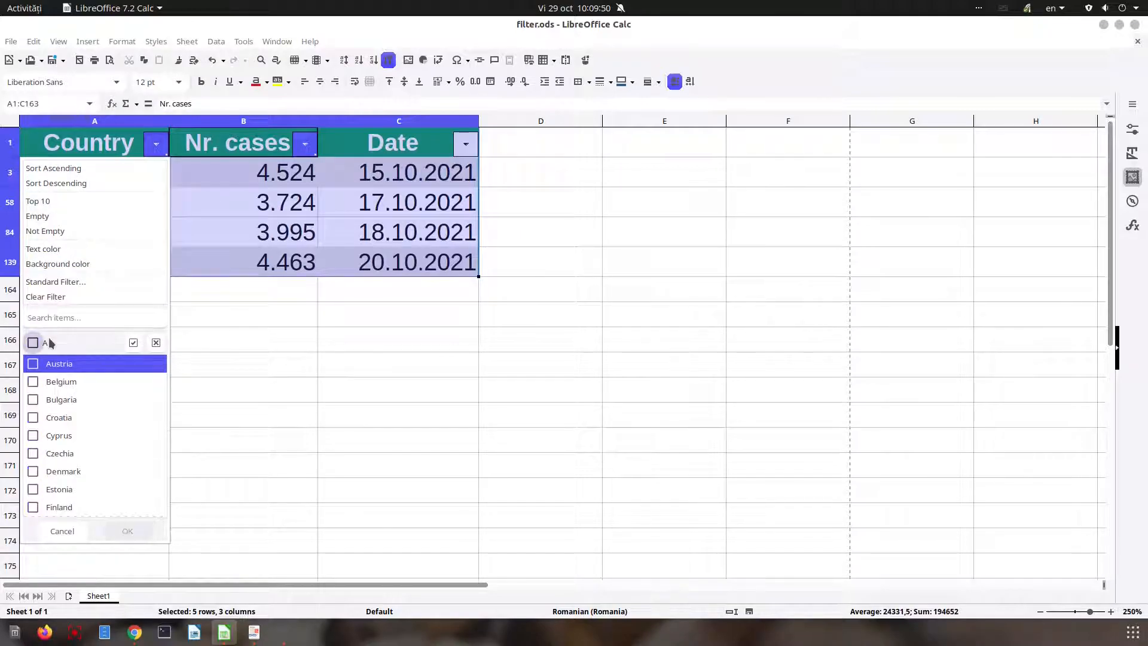
left_click(48, 338)
left_click(143, 296)
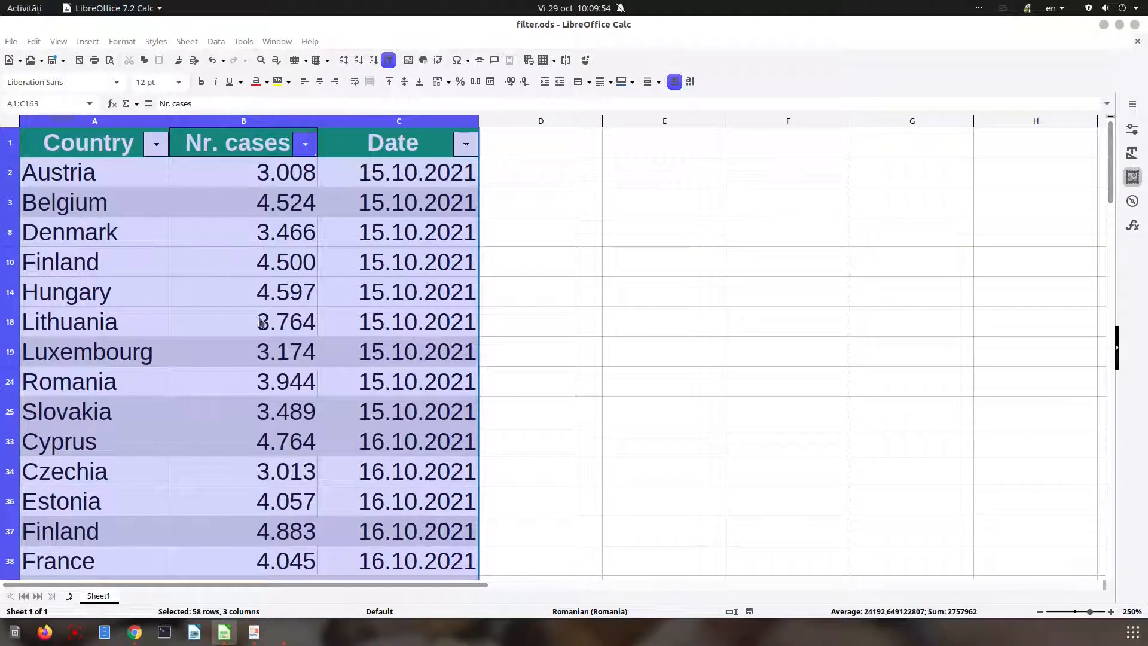
- Review the filtered rows and the Standard Filter condition set for the Nr. cases column
key("Down")
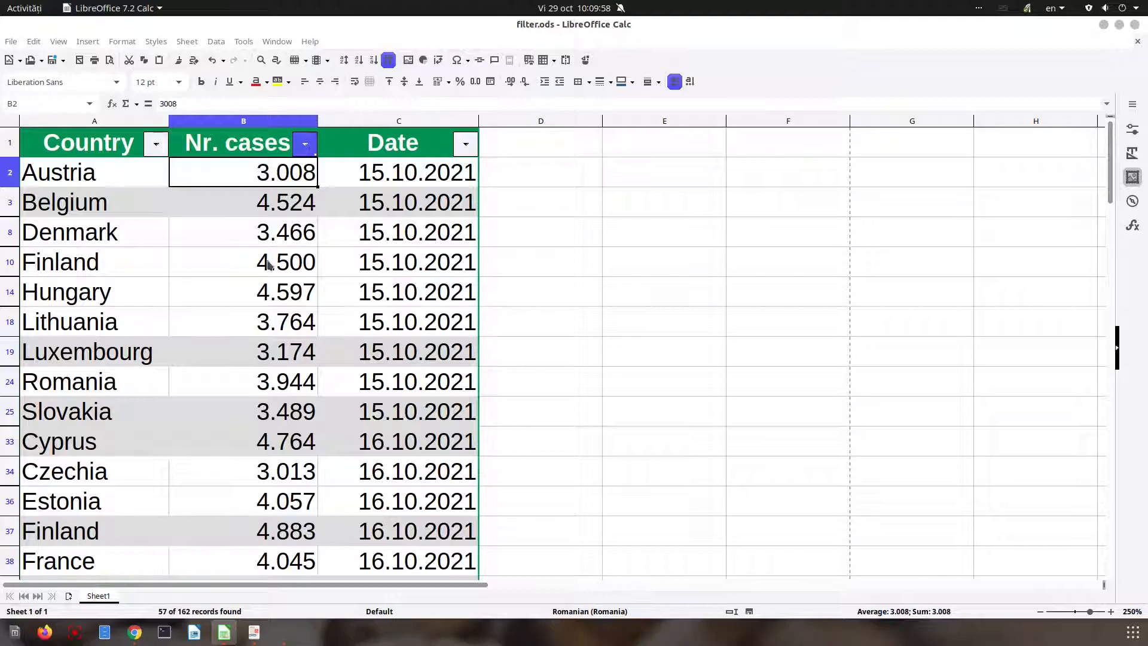
scroll(267, 278, "down", 3)
scroll(263, 341, "down", 5)
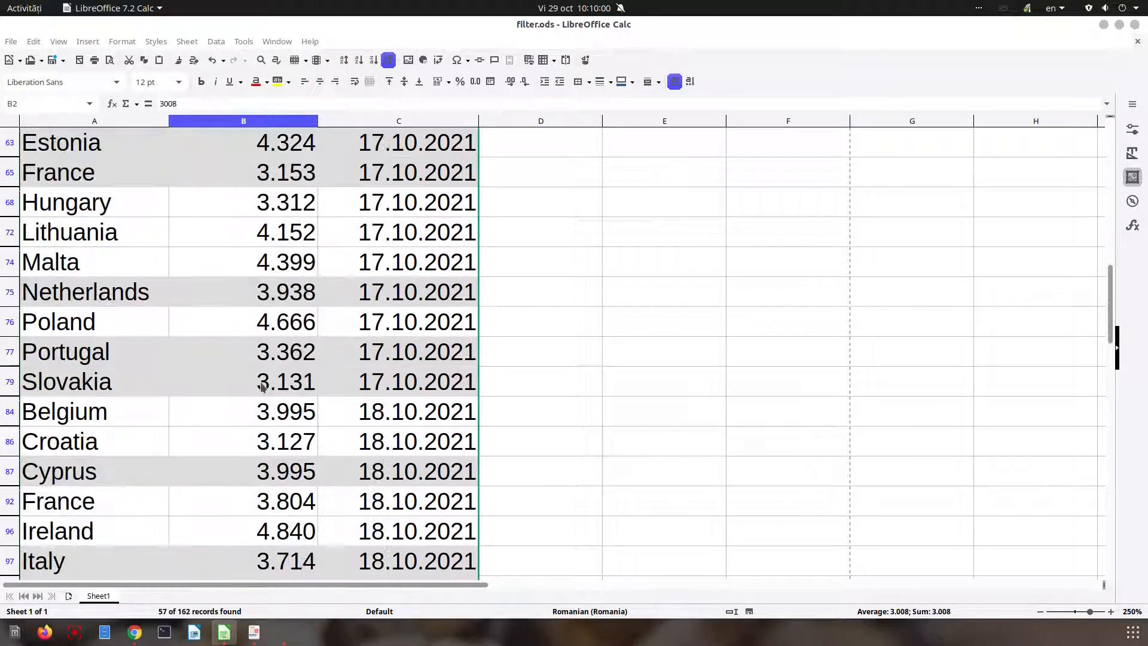
scroll(267, 499, "up", 8)
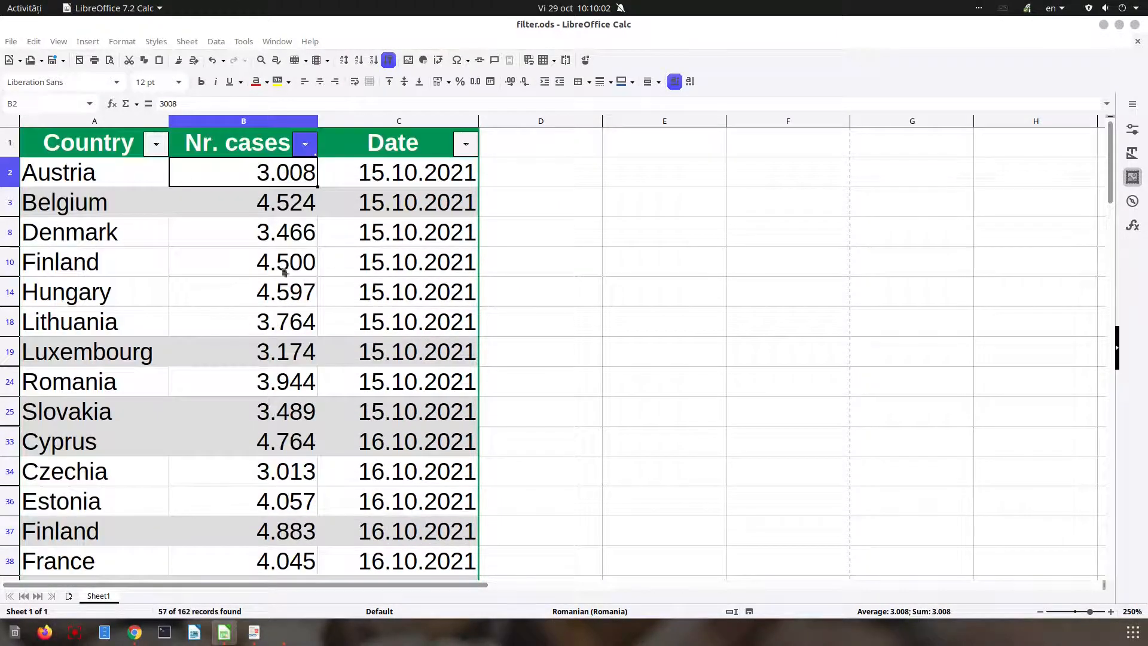
left_click(306, 145)
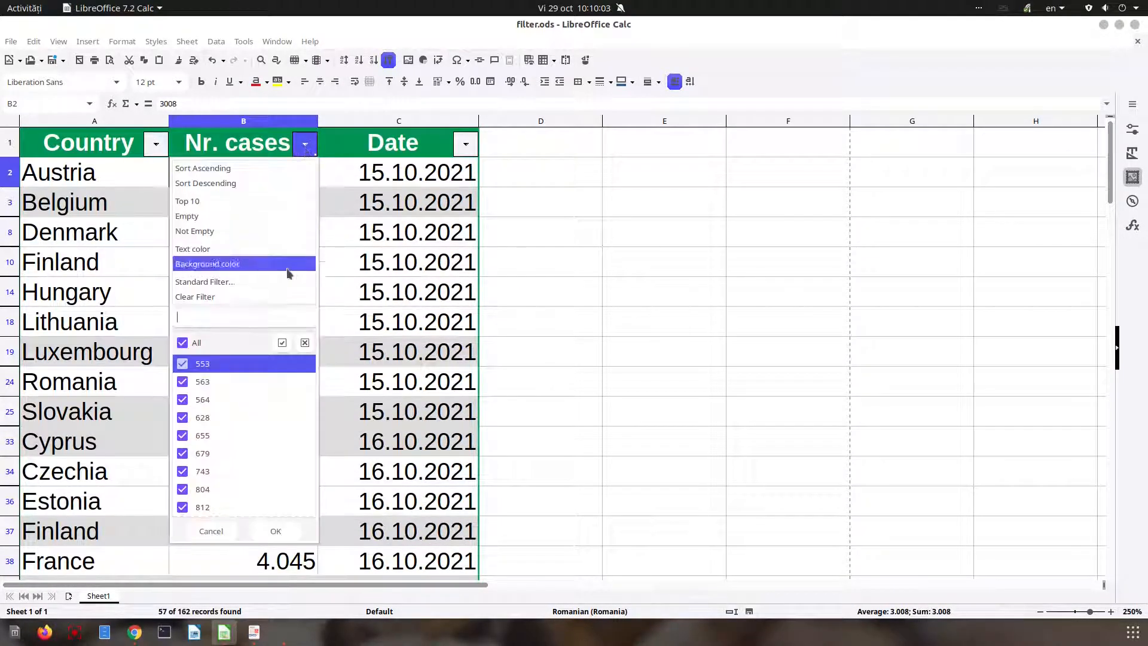
left_click(227, 282)
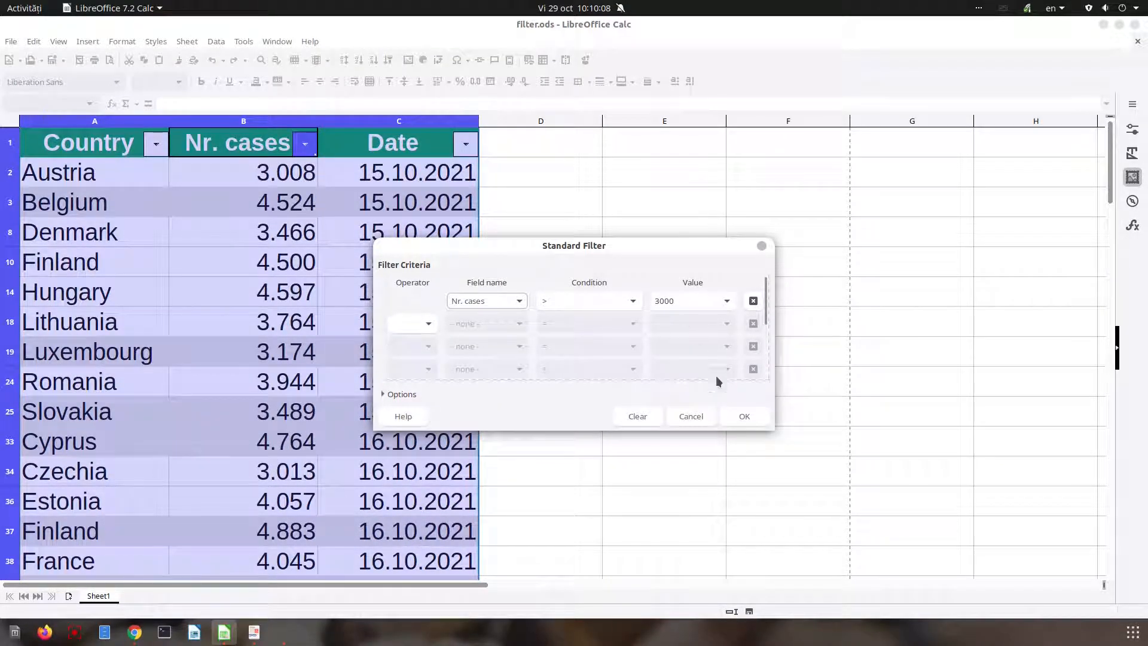
left_click(741, 416)
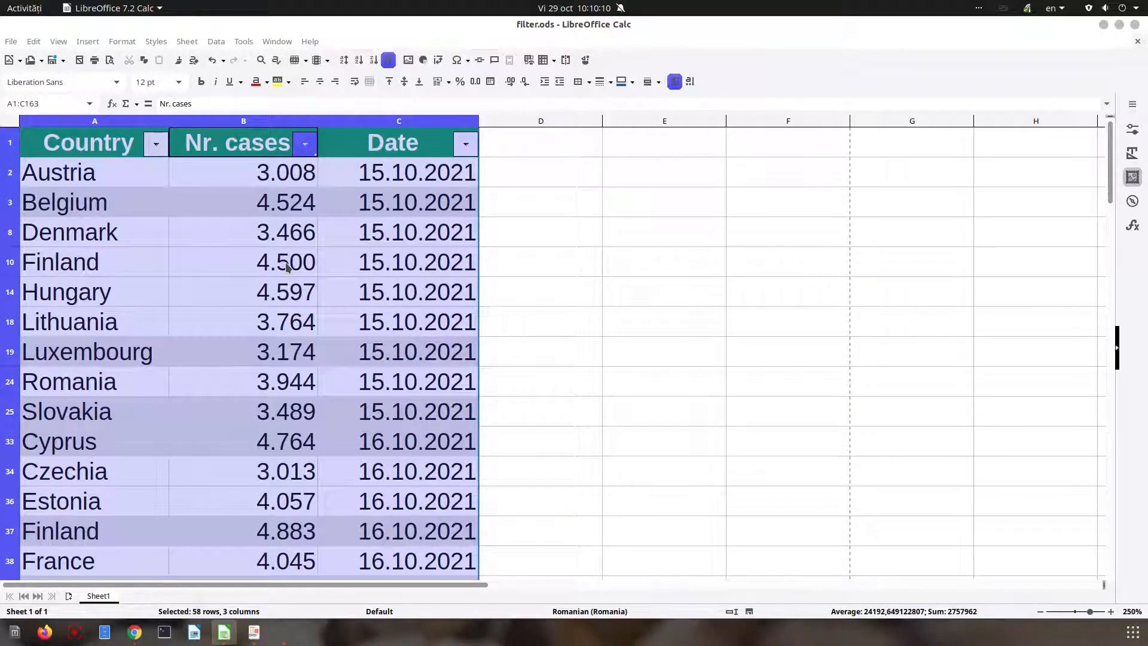
- Add an AND criterion to the Standard Filter requiring Date > 2021-10-18, apply it and check the filtered rows
left_click(467, 151)
left_click(402, 275)
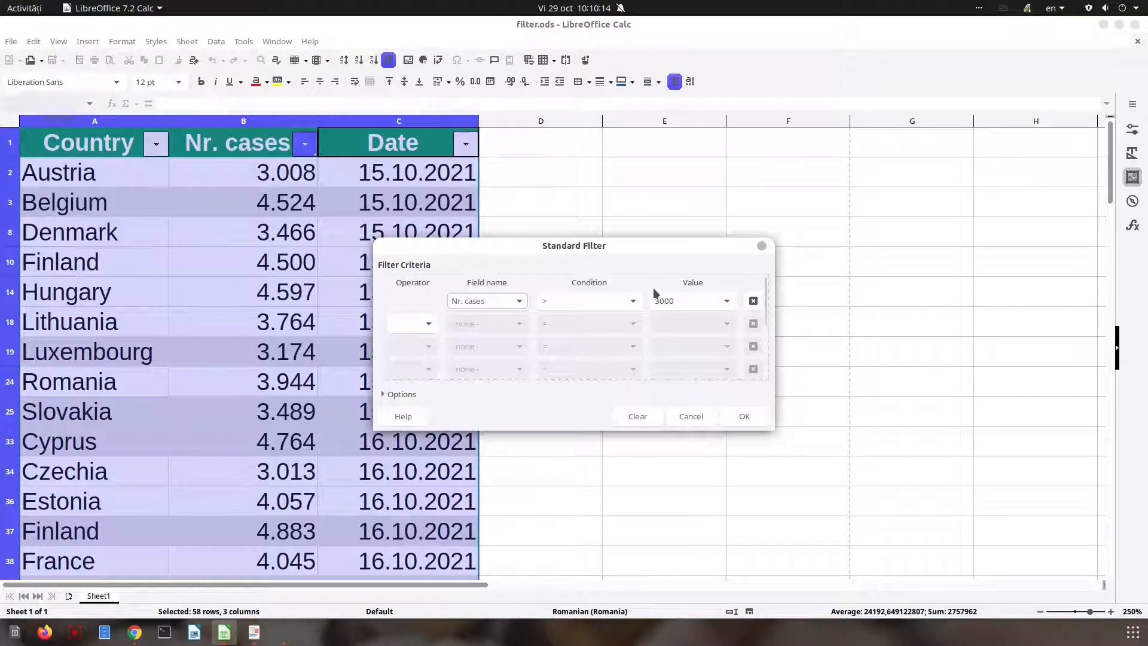
left_click(499, 305)
left_click(421, 313)
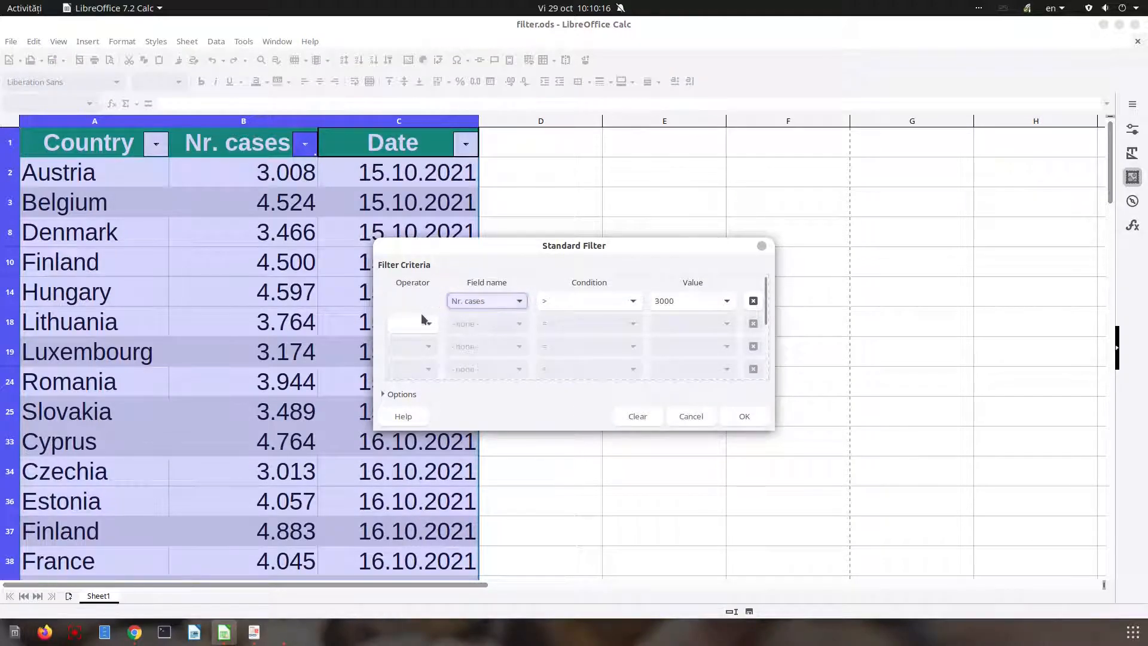
left_click(422, 336)
left_click(487, 323)
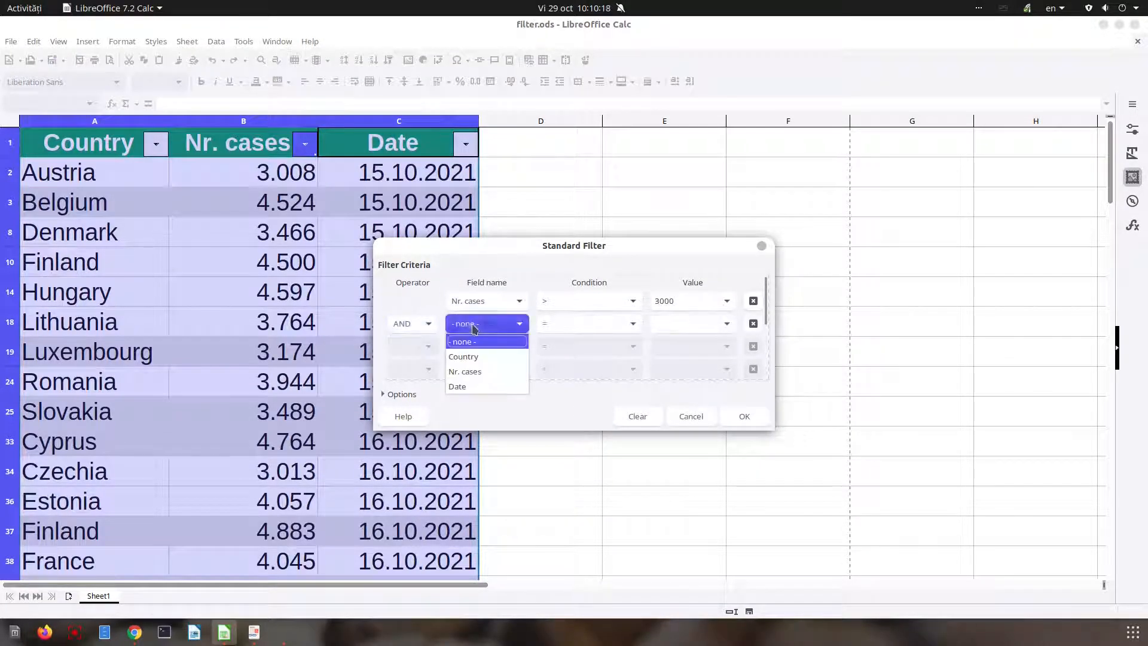
left_click(485, 386)
left_click(573, 326)
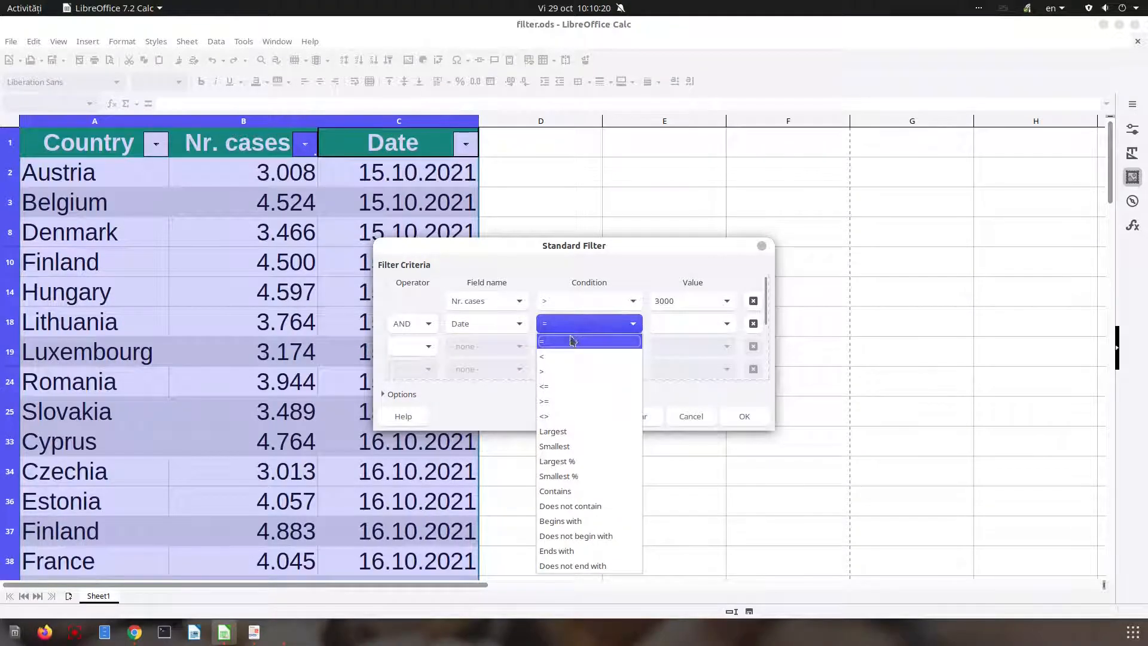
left_click(575, 371)
left_click(727, 326)
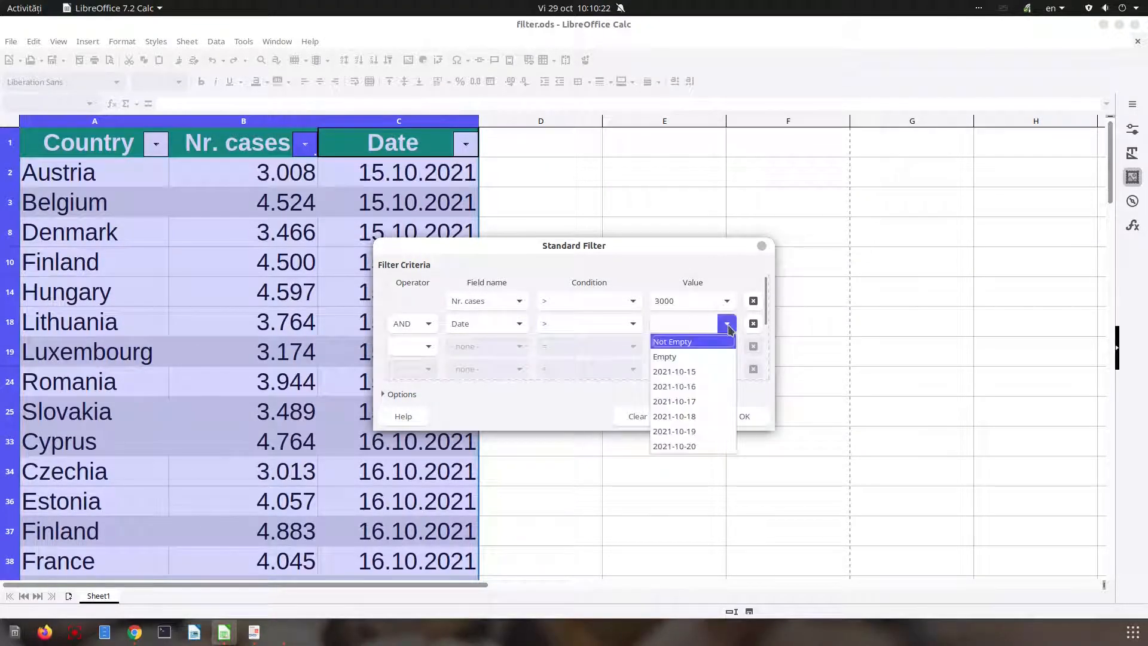
left_click(681, 417)
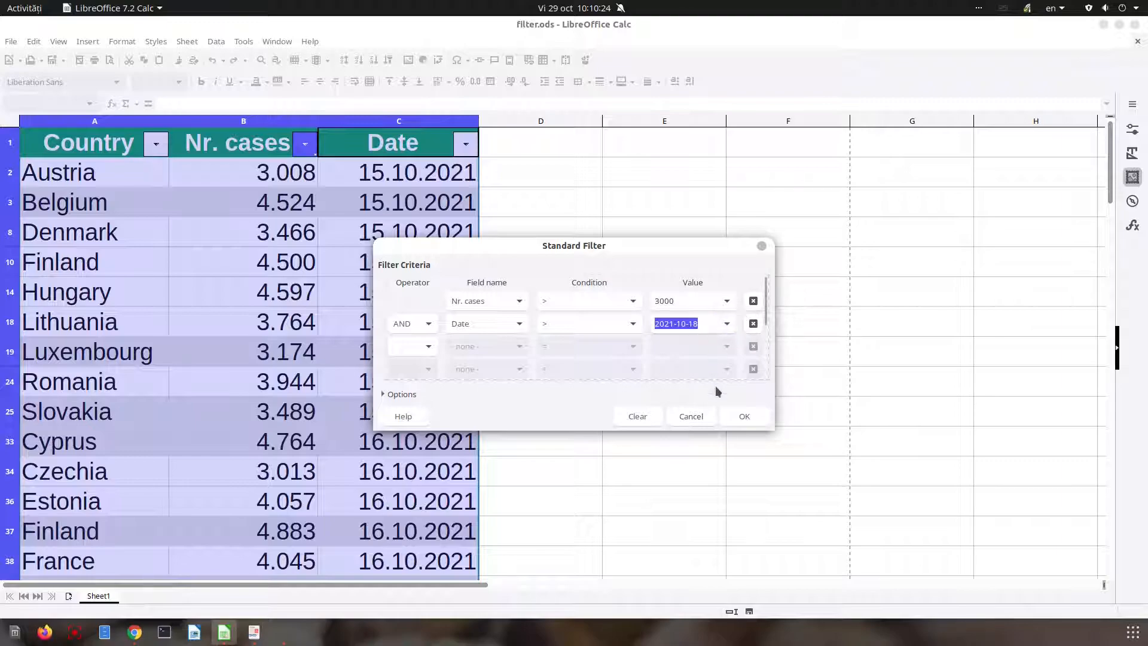
left_click(743, 416)
left_click(431, 263)
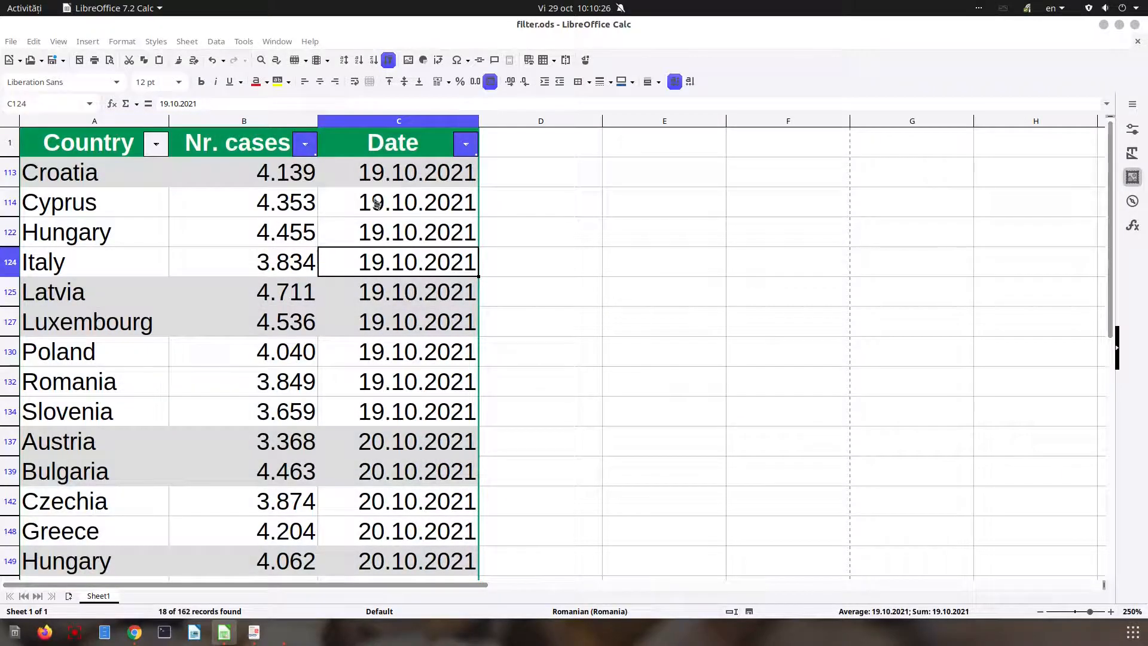
scroll(394, 367, "down", 1)
scroll(394, 367, "up", 1)
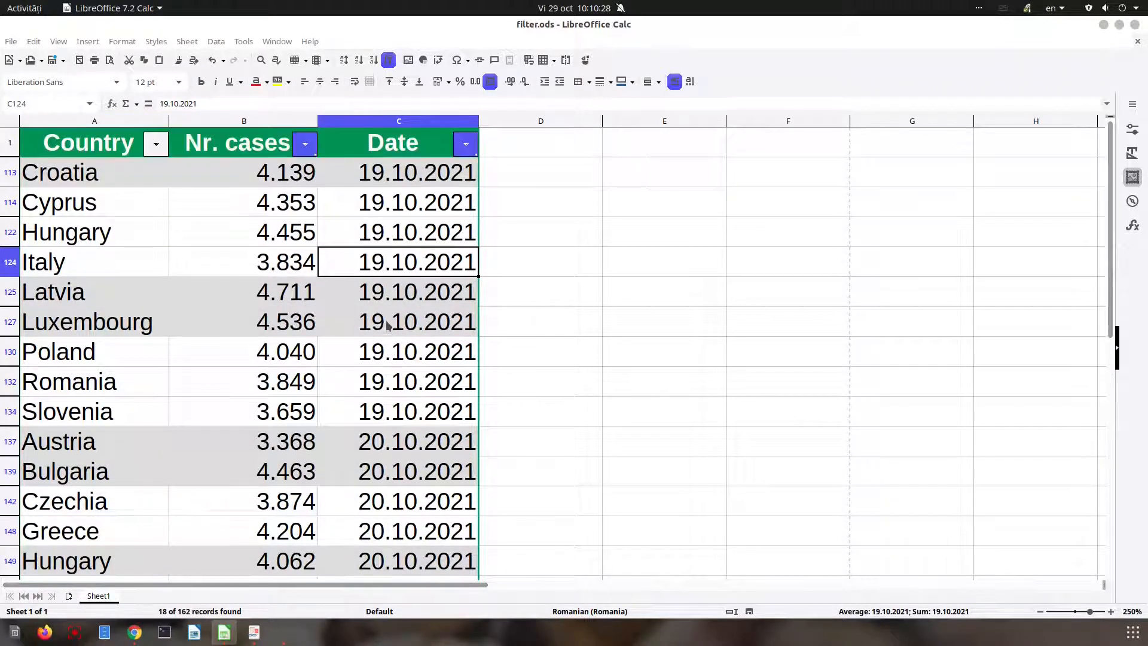
- Change the Date condition in the Standard Filter to >= so that rows dated 2021-10-18 are included
left_click(462, 148)
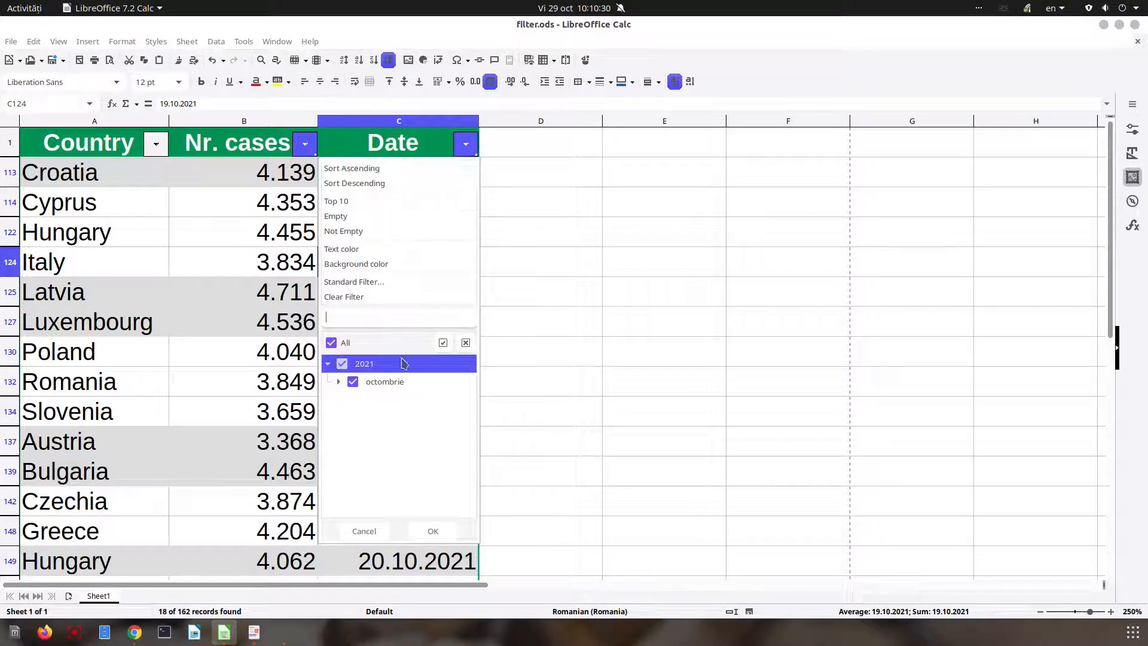
left_click(366, 281)
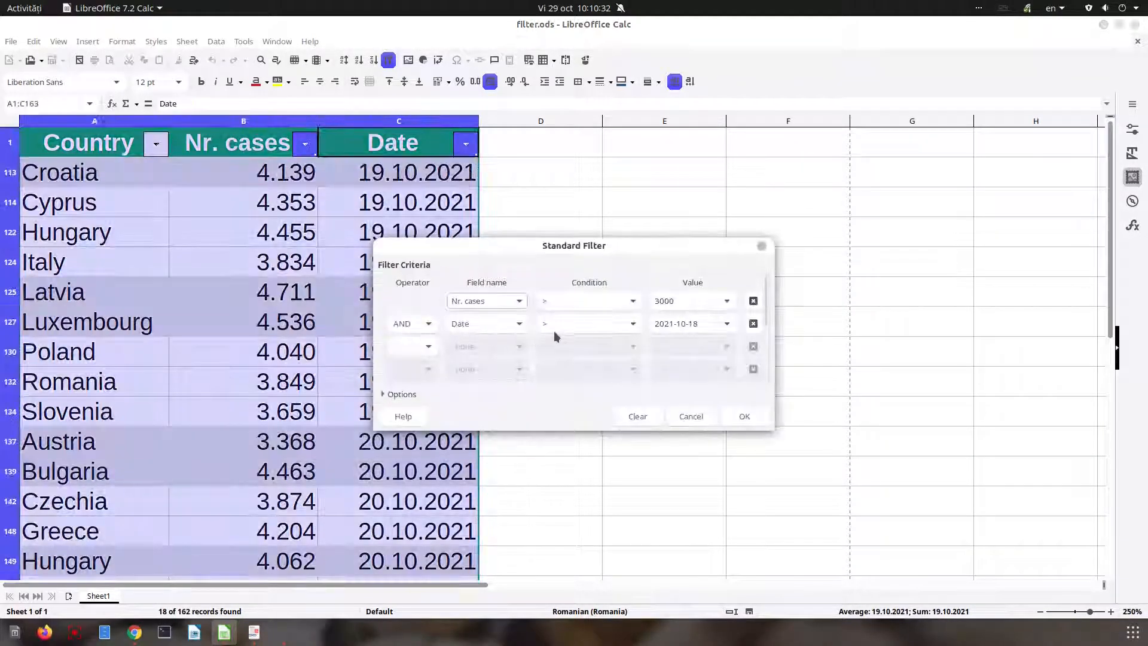
left_click(615, 324)
left_click(568, 399)
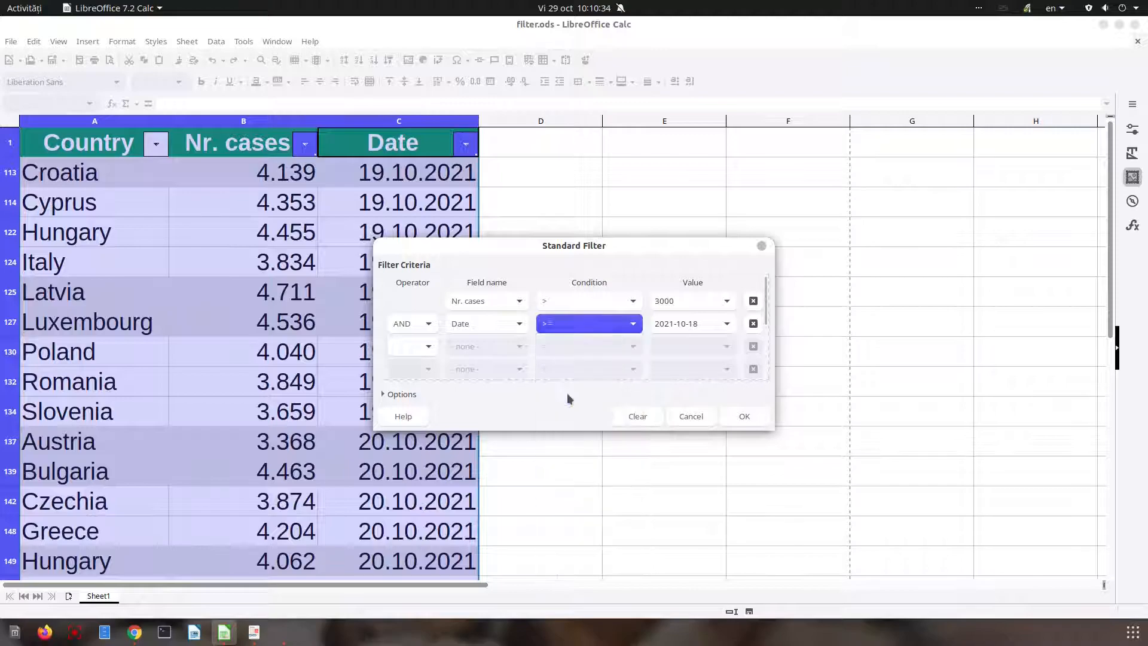
left_click(741, 416)
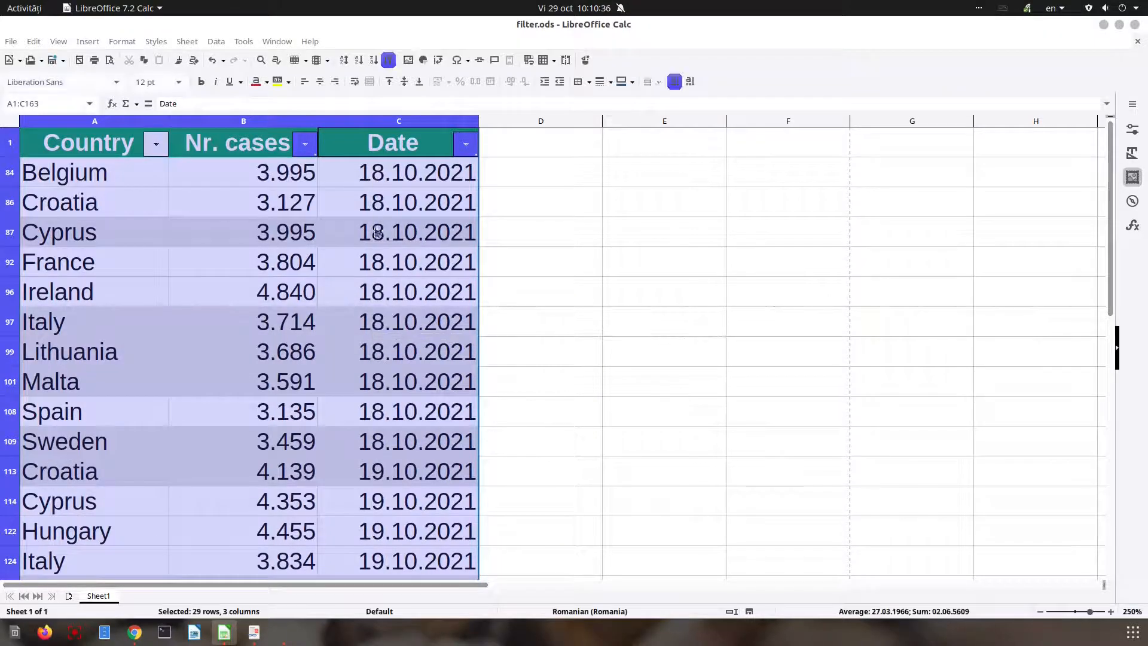
- Add an AND criterion to the Standard Filter requiring Country to begin with S, and apply it to the table
left_click(380, 296)
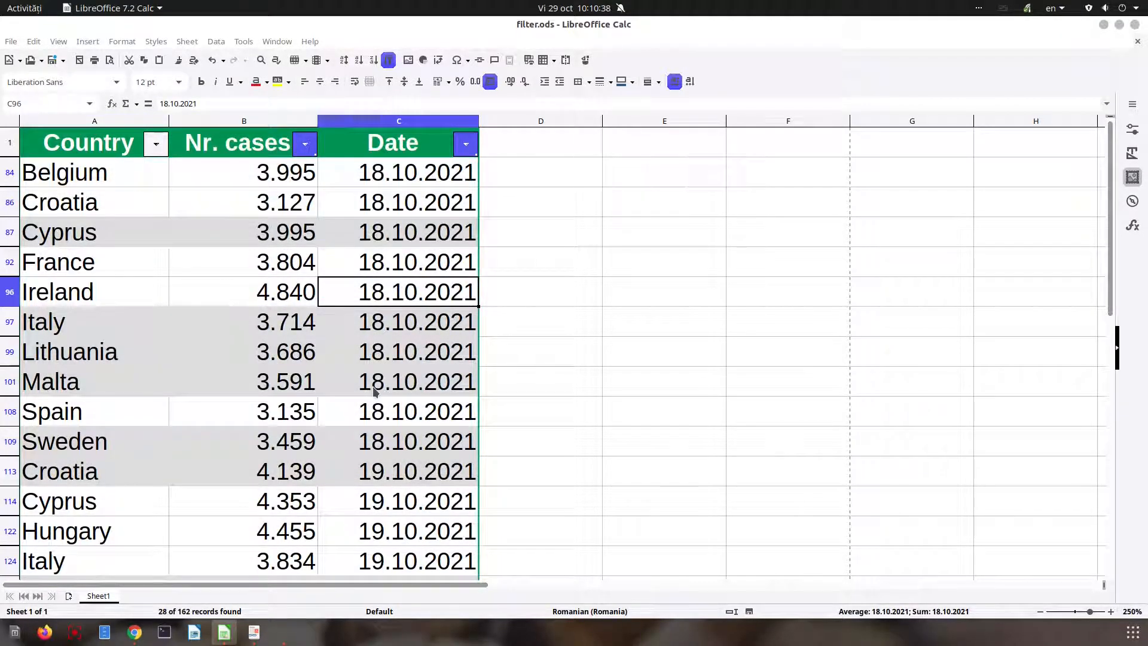
left_click(156, 144)
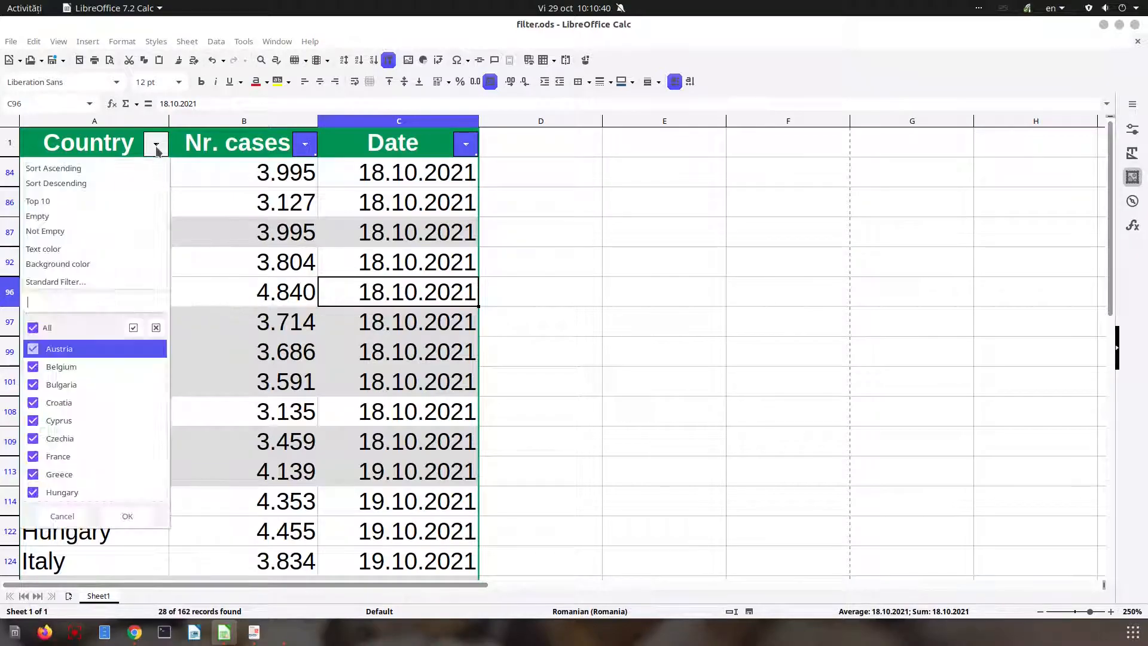
left_click(88, 280)
left_click(427, 348)
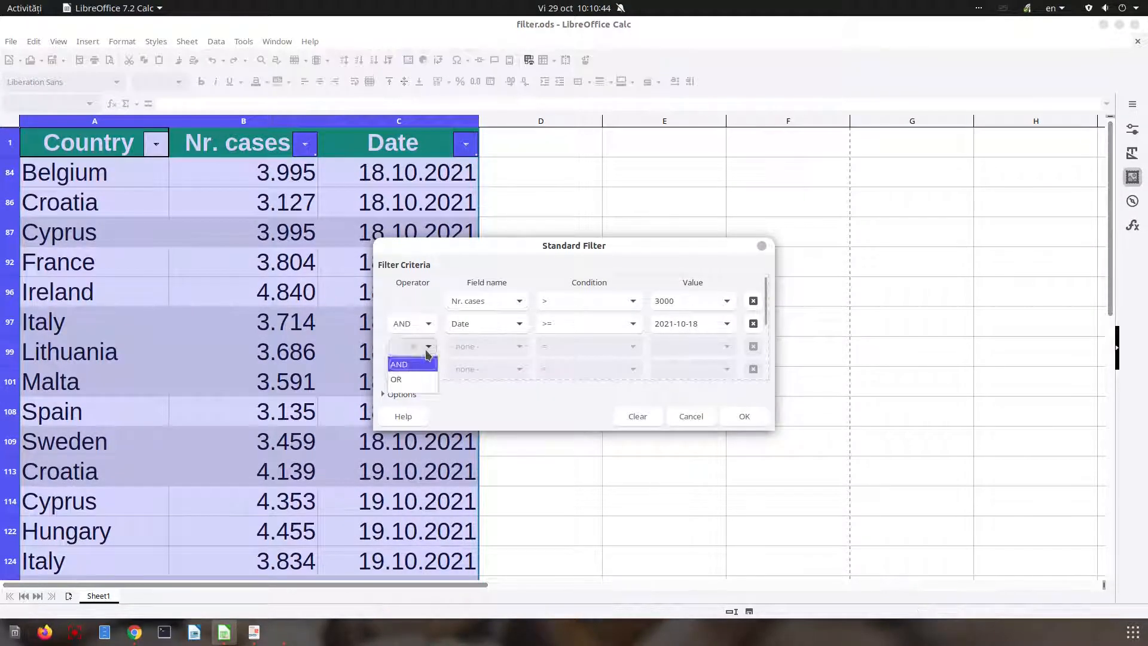
left_click(418, 364)
left_click(490, 347)
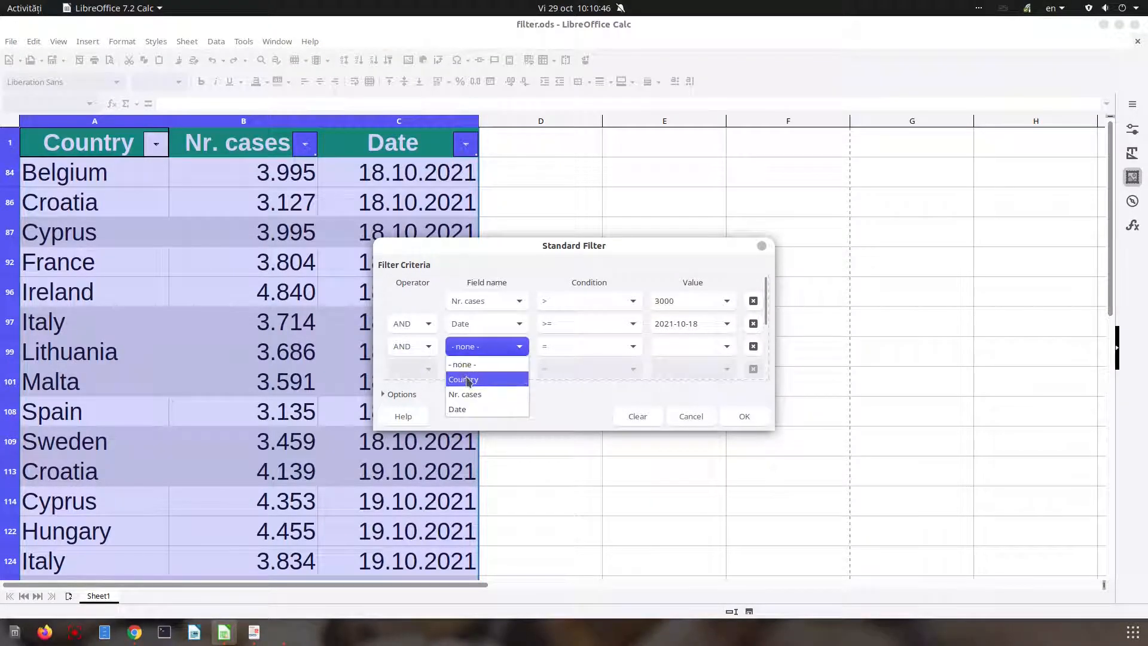
left_click(468, 380)
left_click(562, 348)
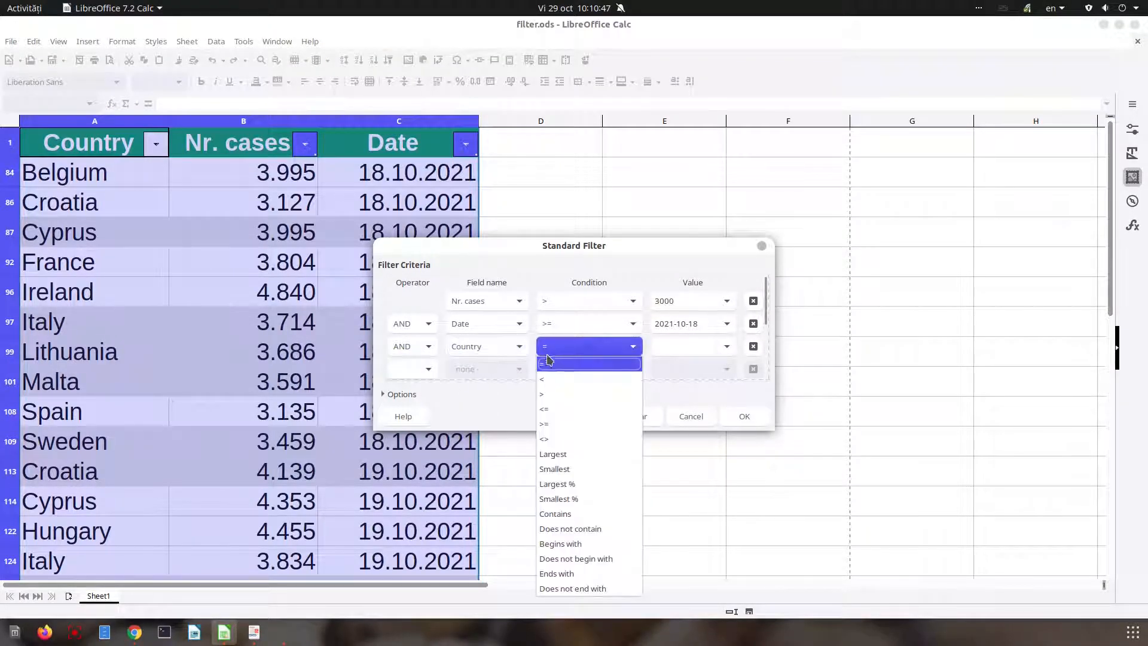
left_click(581, 543)
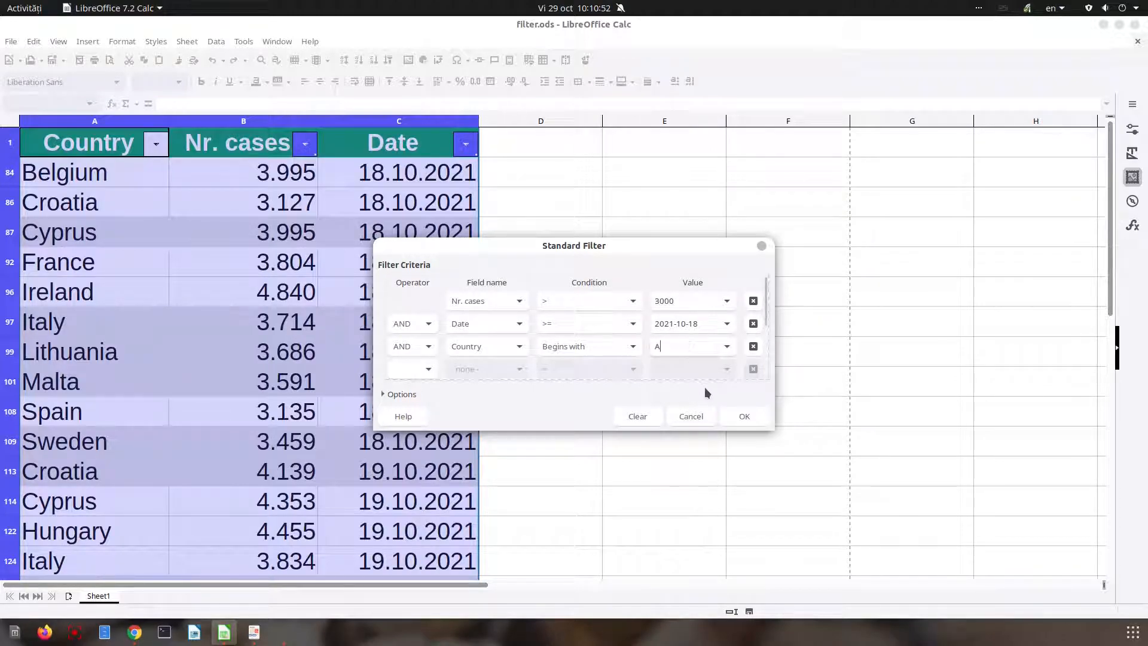
key("BackSpace")
type("S")
left_click(743, 416)
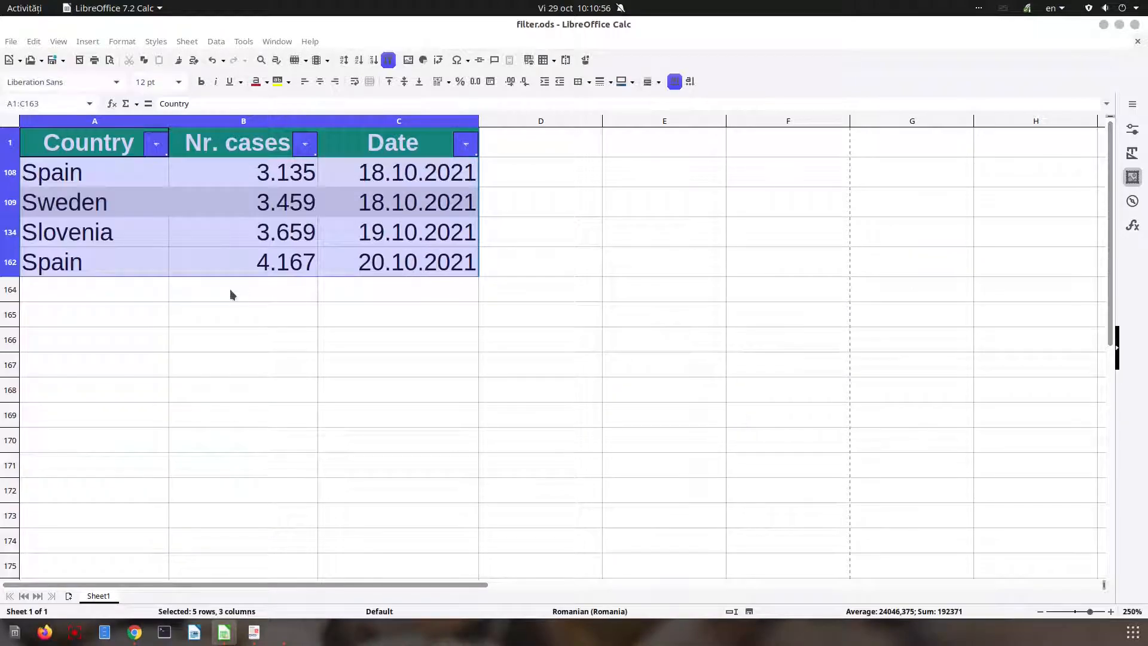
left_click(232, 266)
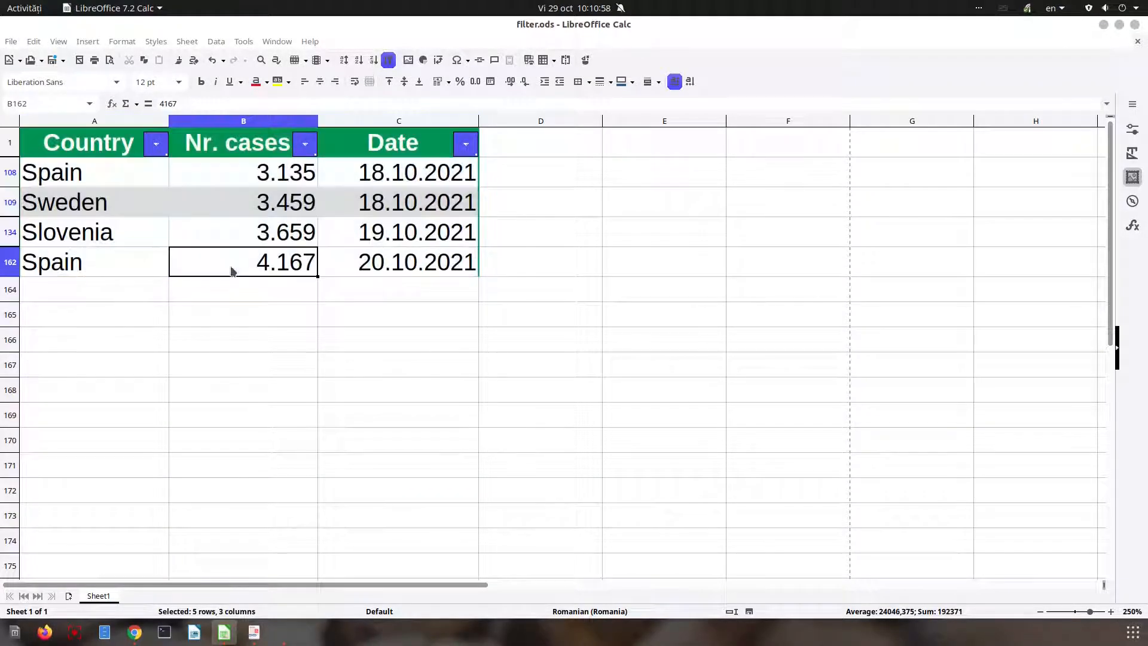
- Change the operators of the Date and Country criteria in the Standard Filter from AND to OR and apply the filter
left_click(156, 144)
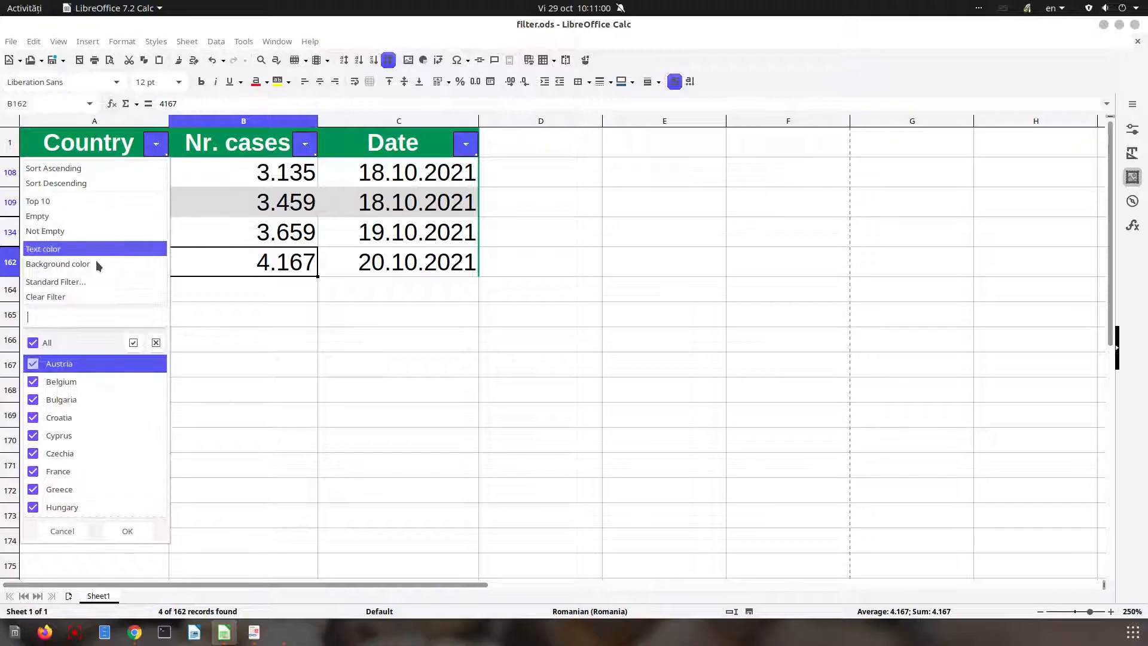
left_click(75, 282)
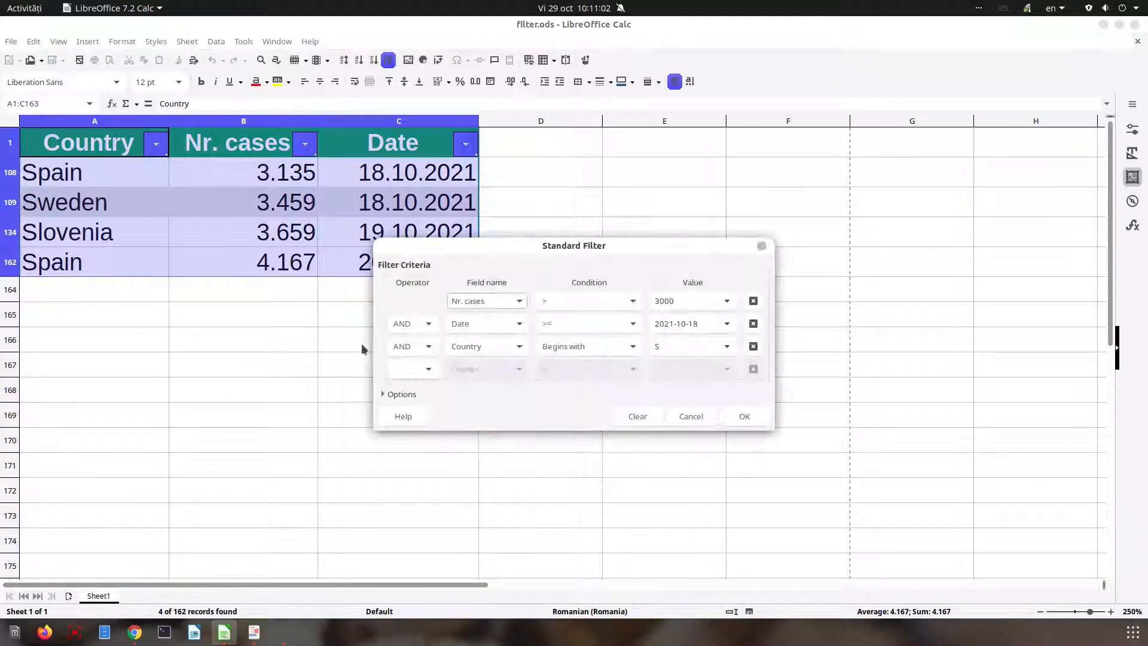
left_click(412, 323)
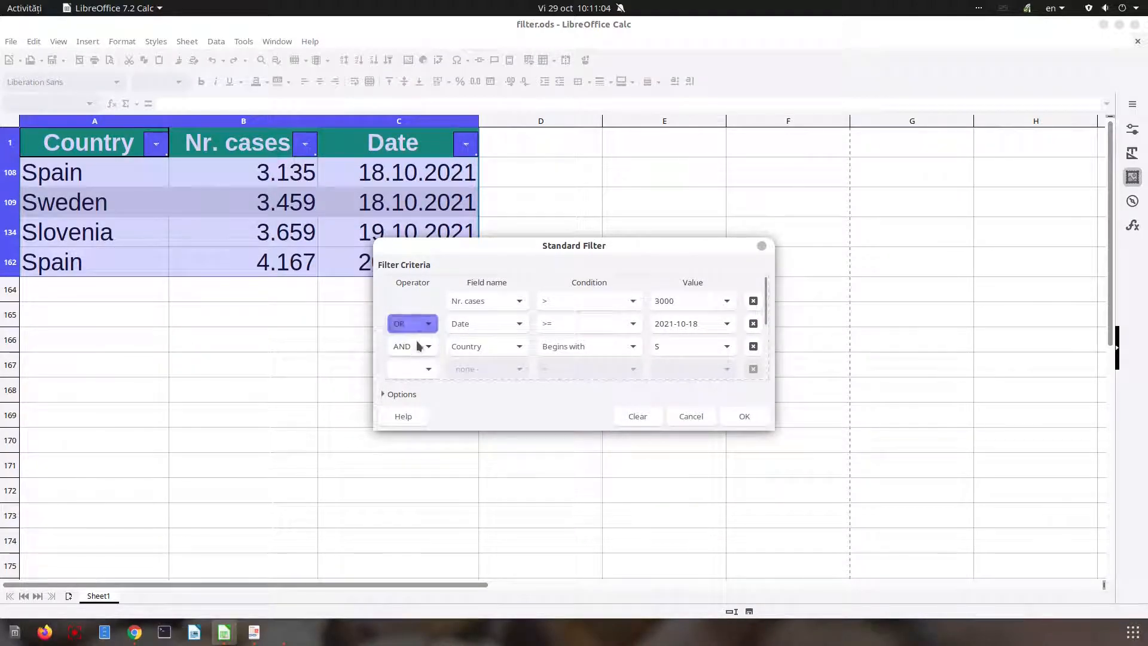
left_click(399, 357)
left_click(413, 346)
left_click(412, 379)
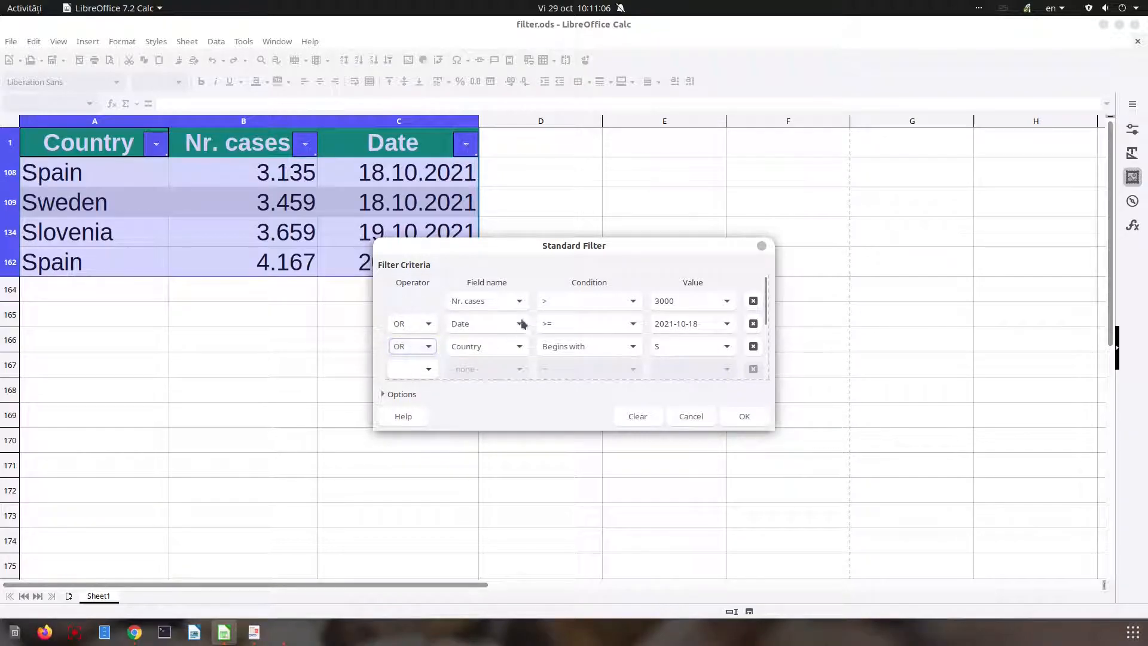
left_click(741, 416)
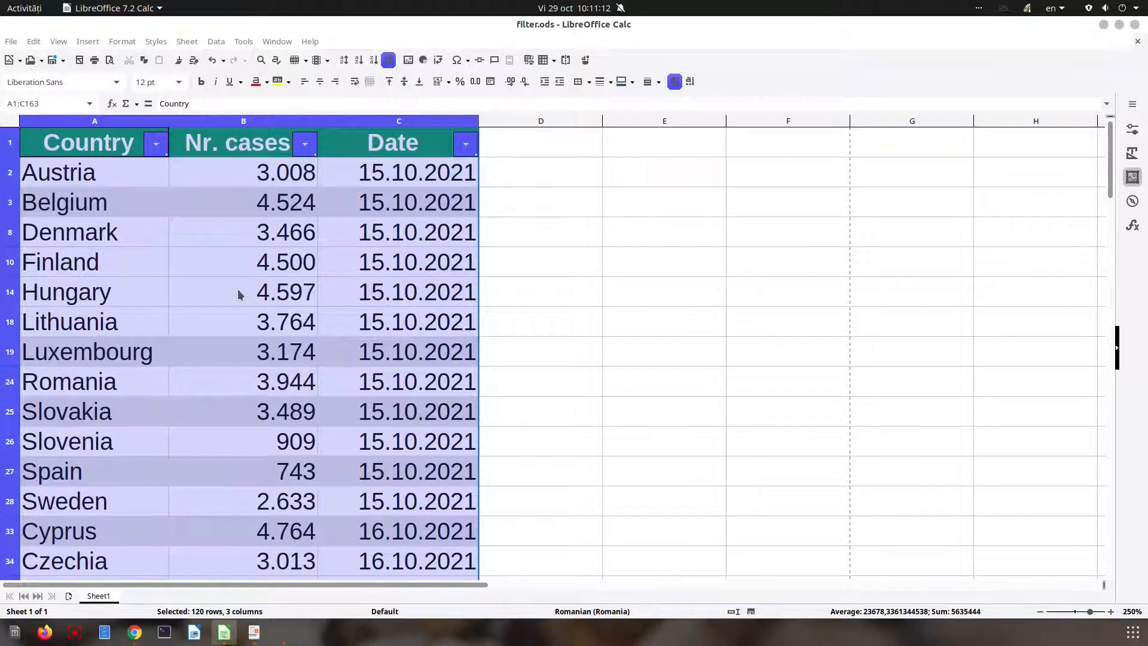
- Remove the Nr. cases, Date and Country criteria from the Standard Filter and apply it to show the whole table
left_click(156, 144)
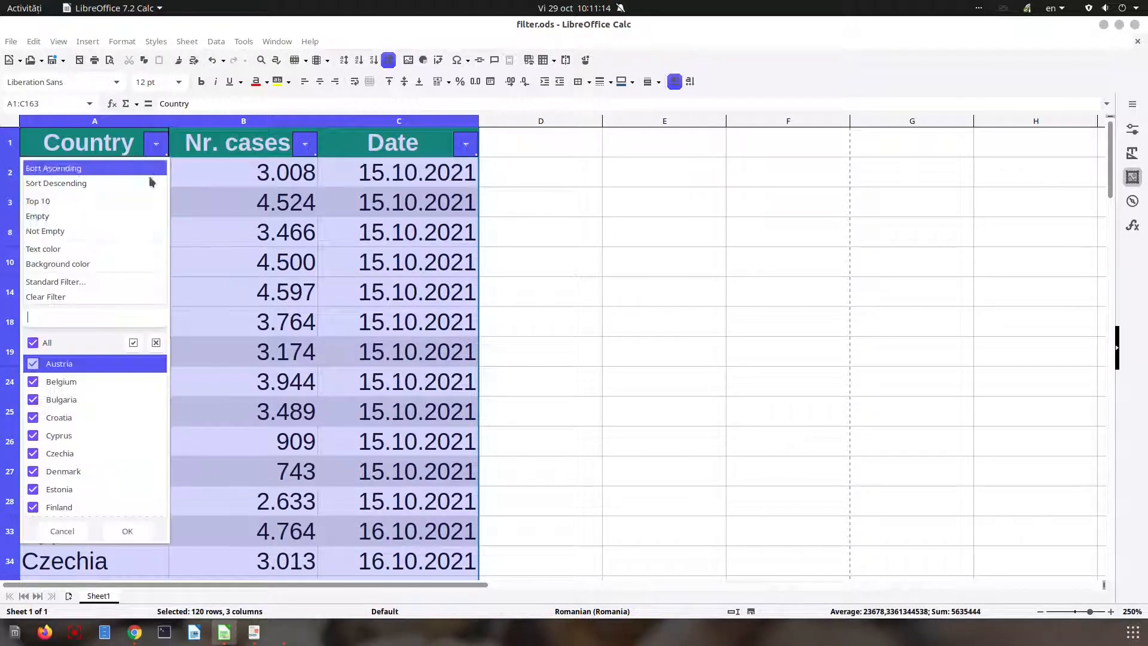
left_click(84, 289)
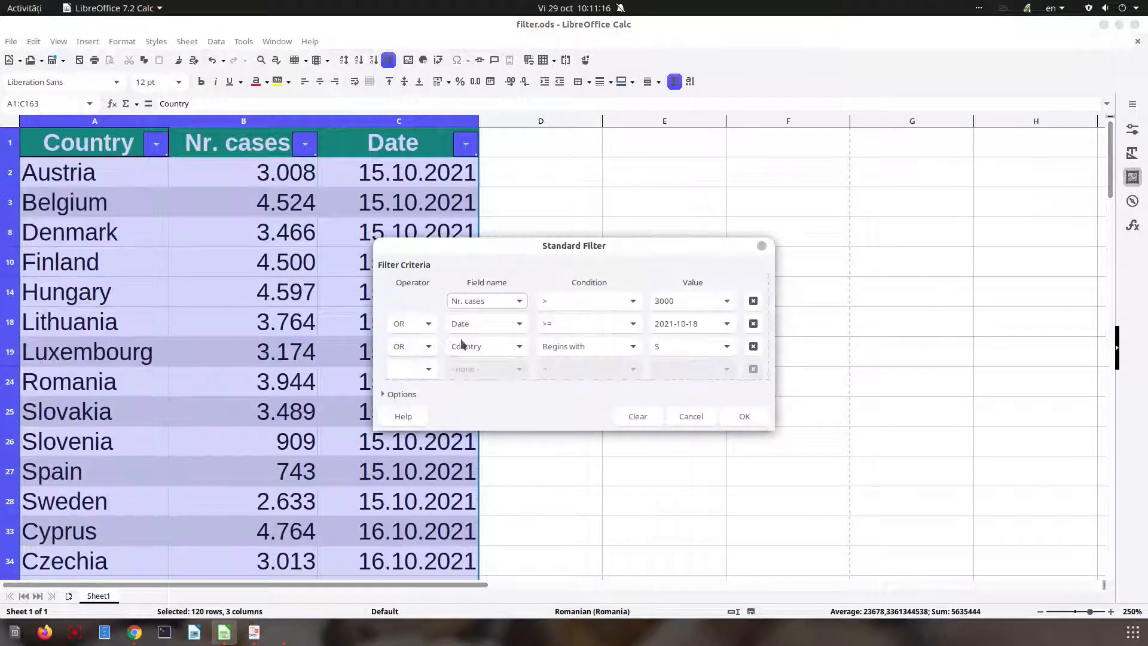
left_click(752, 301)
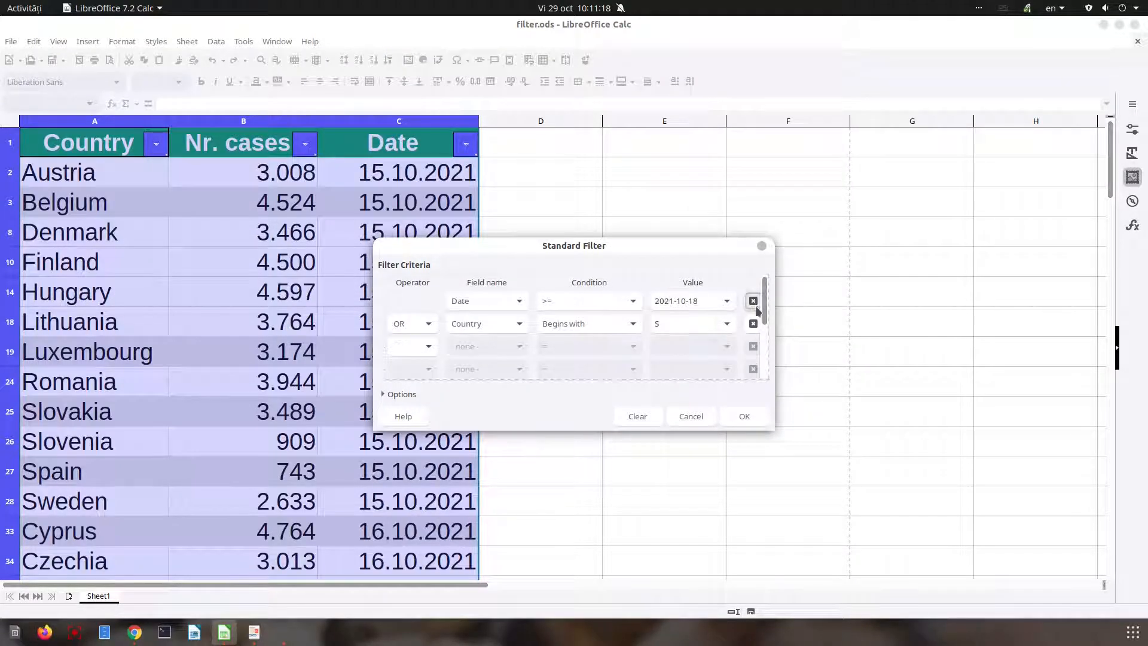
left_click(753, 301)
left_click(752, 301)
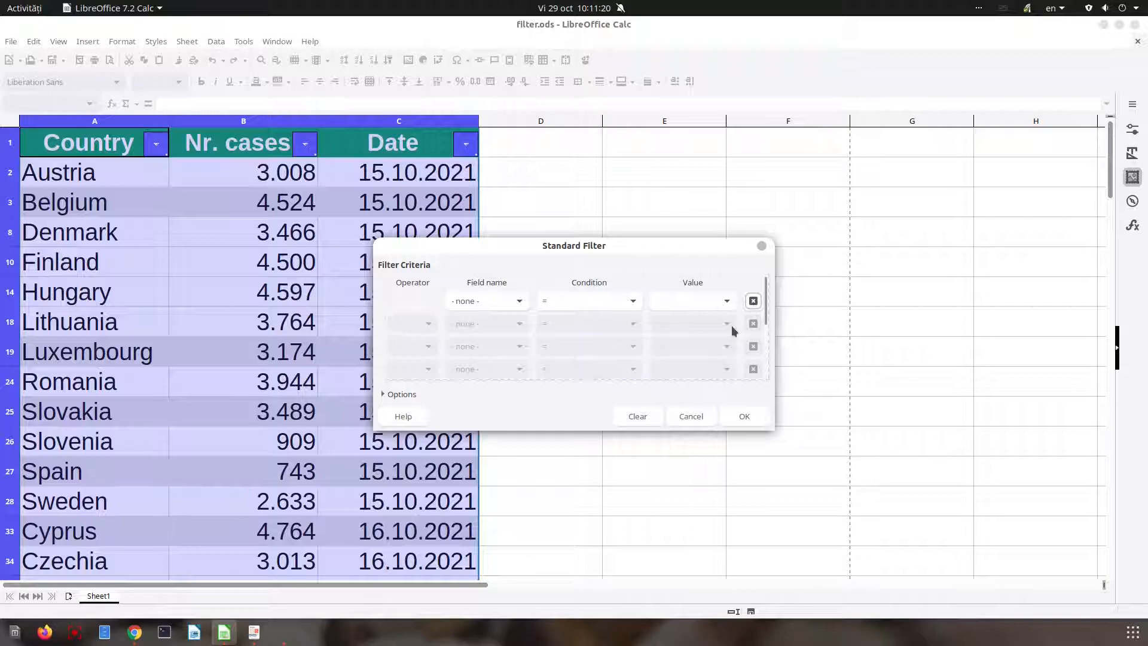
left_click(744, 416)
left_click(353, 292)
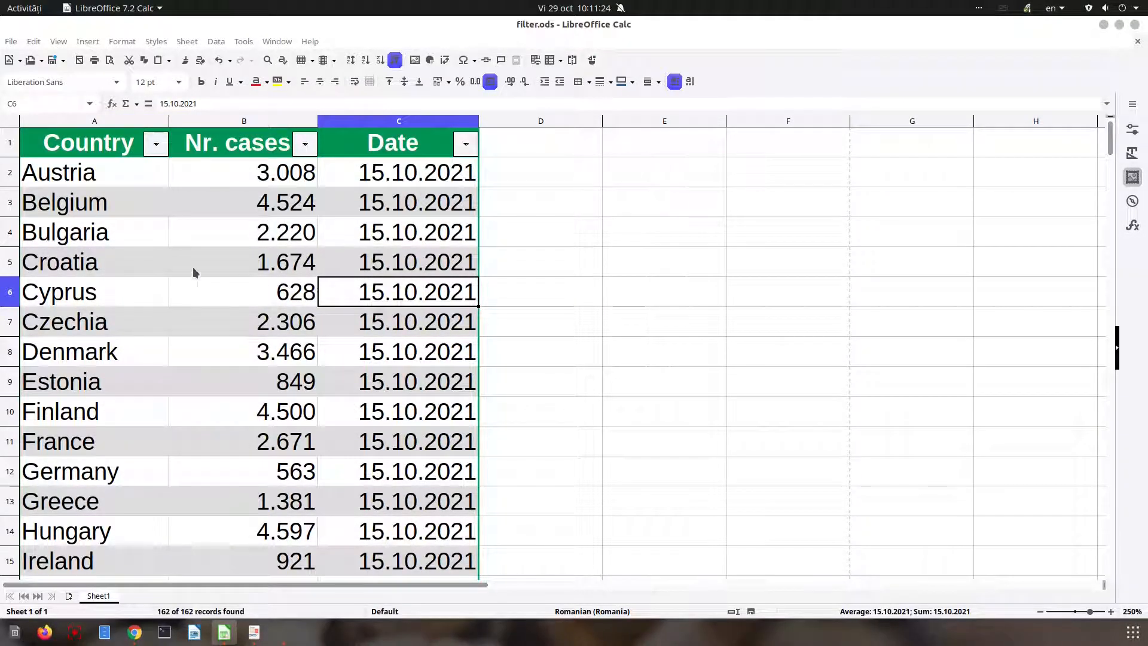
- Filter the table with a Standard Filter criterion requiring Country to contain "roa"
left_click(119, 258)
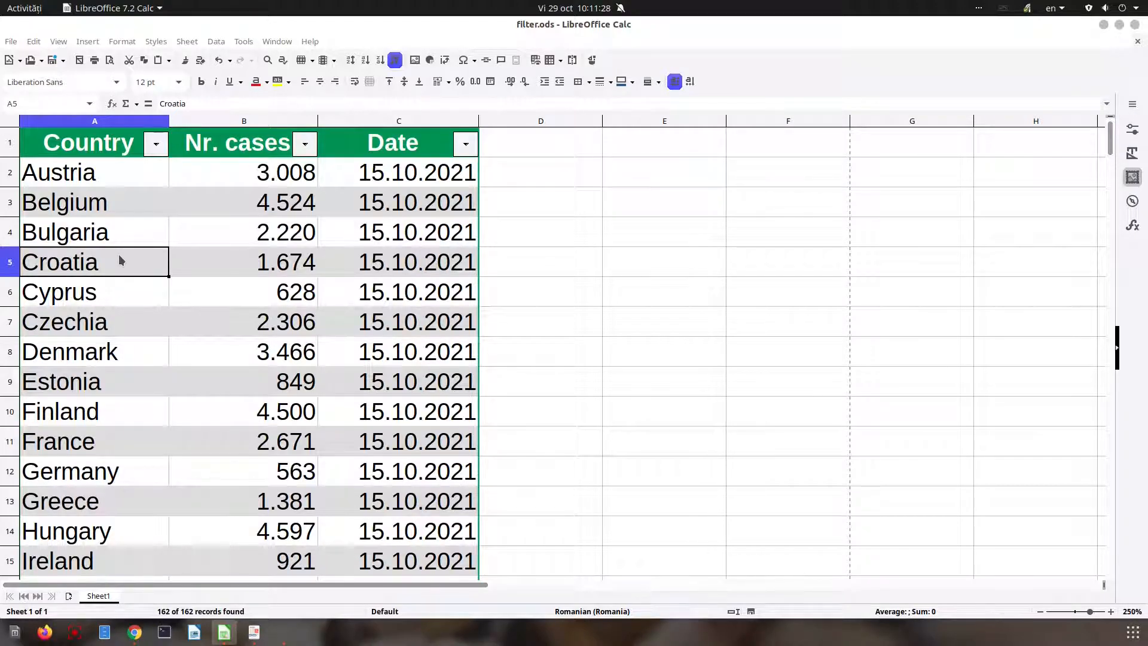
left_click(156, 144)
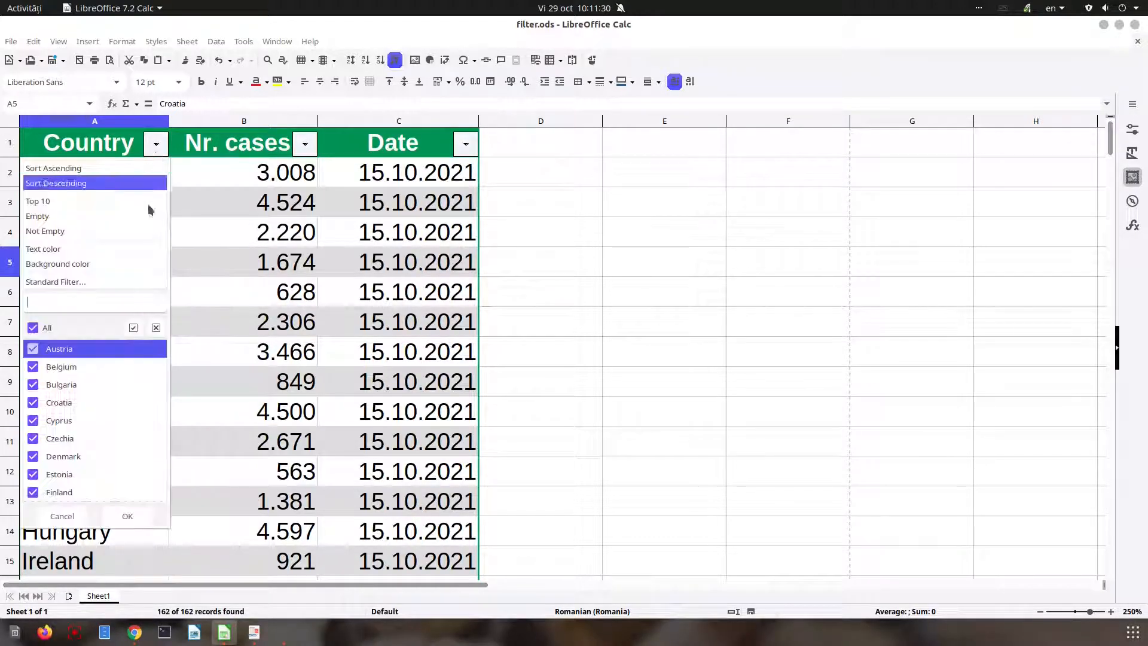
left_click(64, 283)
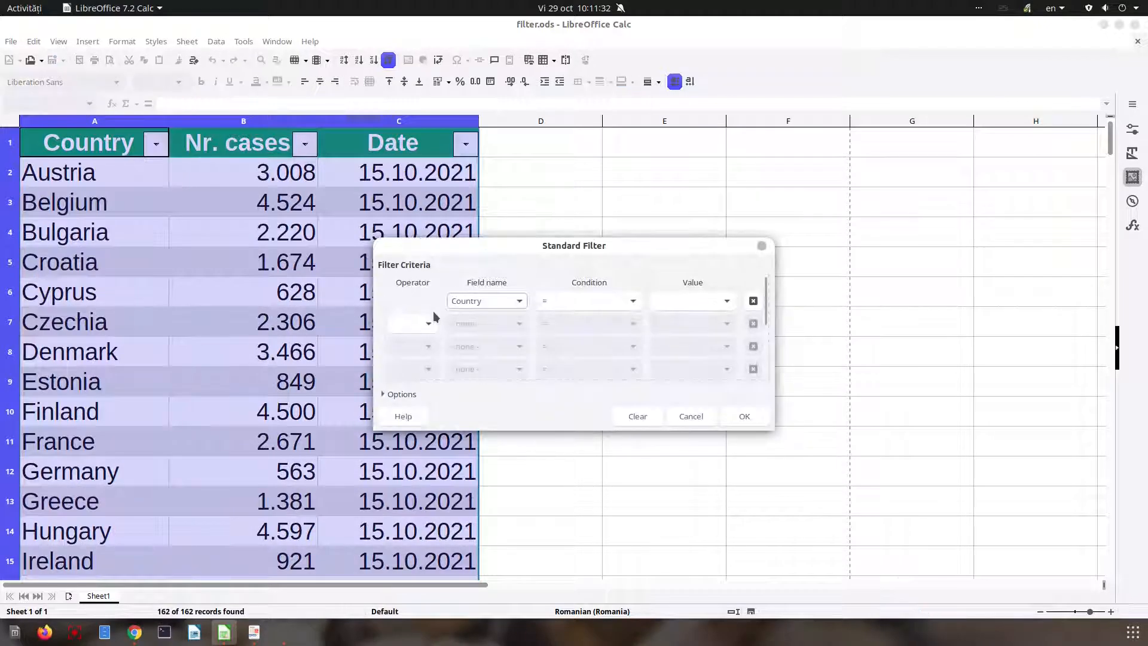
left_click(477, 304)
left_click(477, 334)
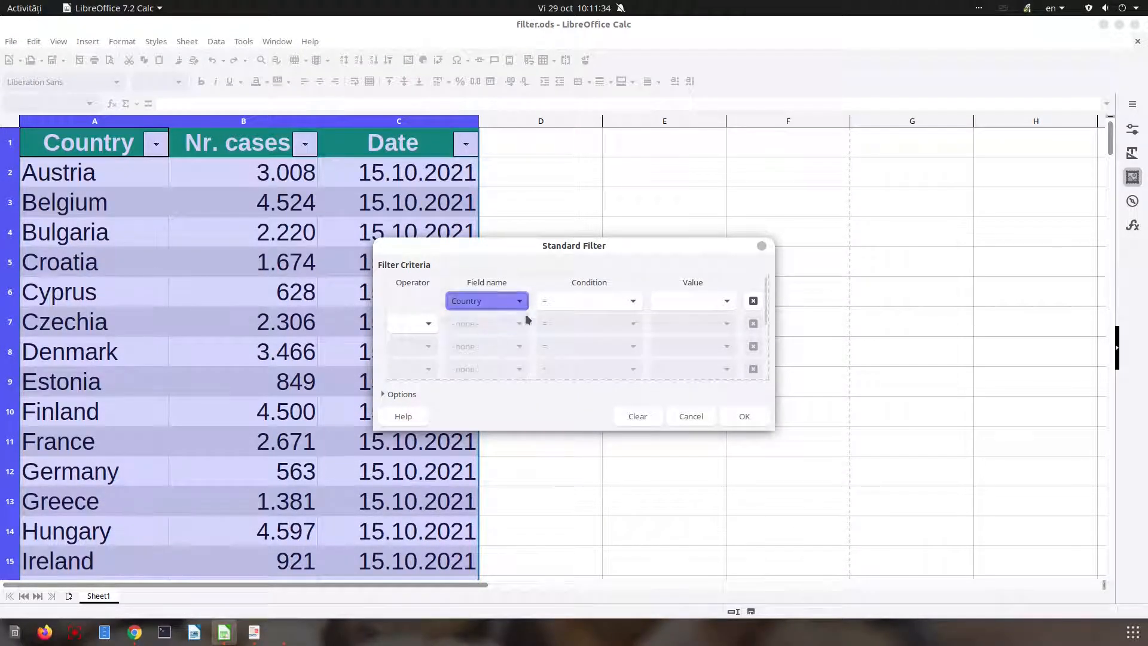
left_click(547, 301)
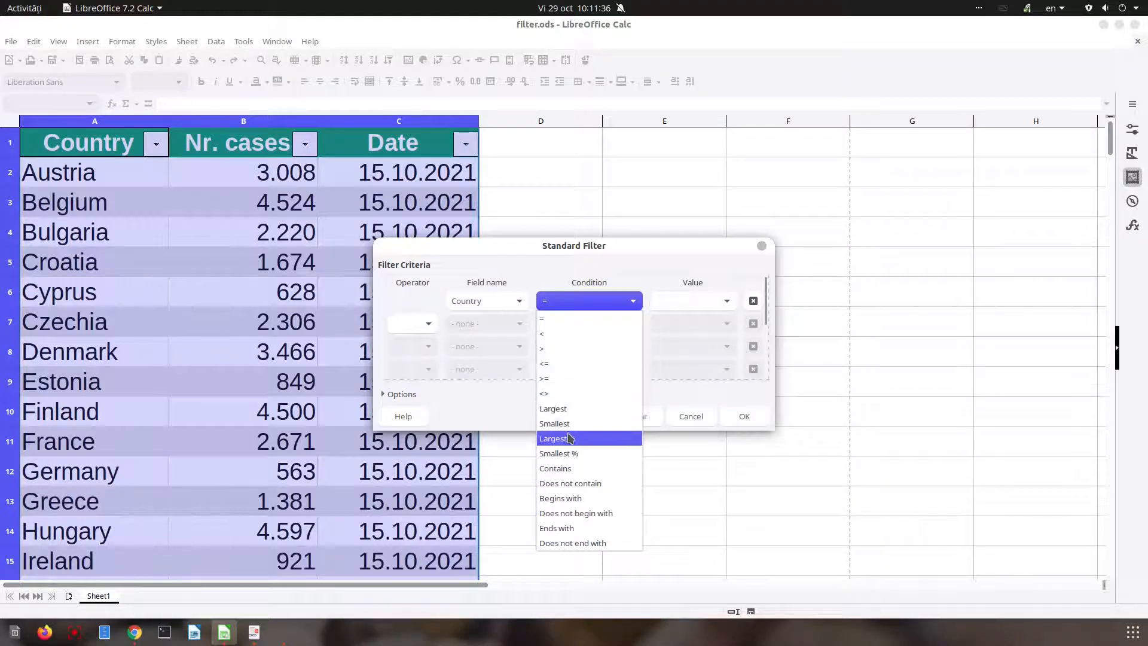
left_click(556, 468)
left_click(665, 302)
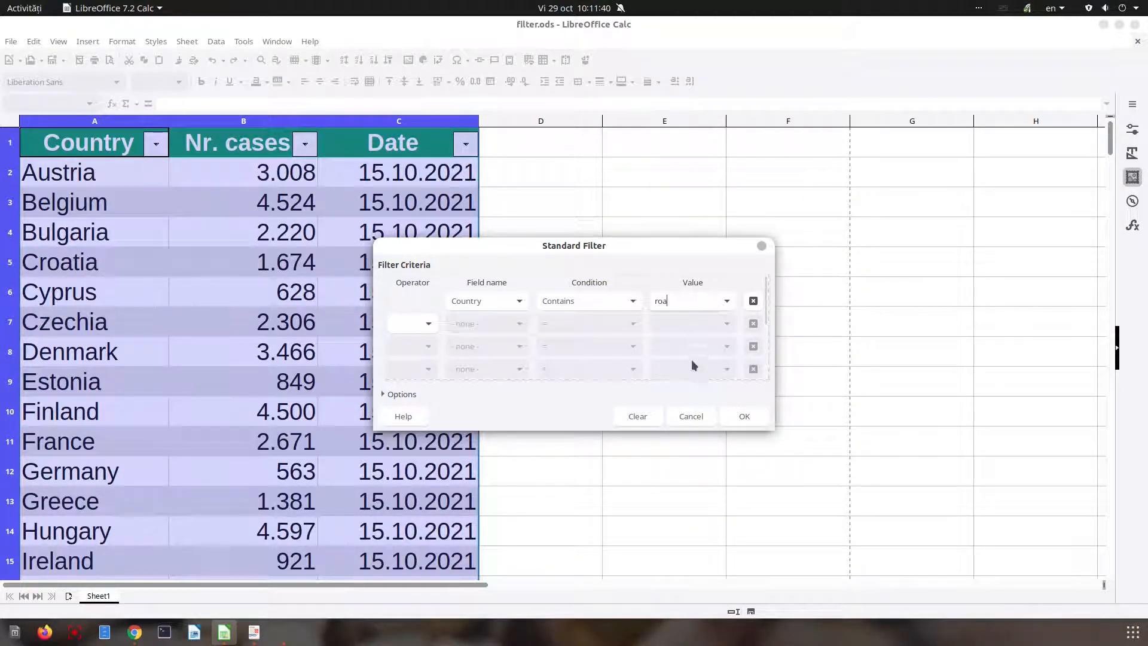
left_click(741, 416)
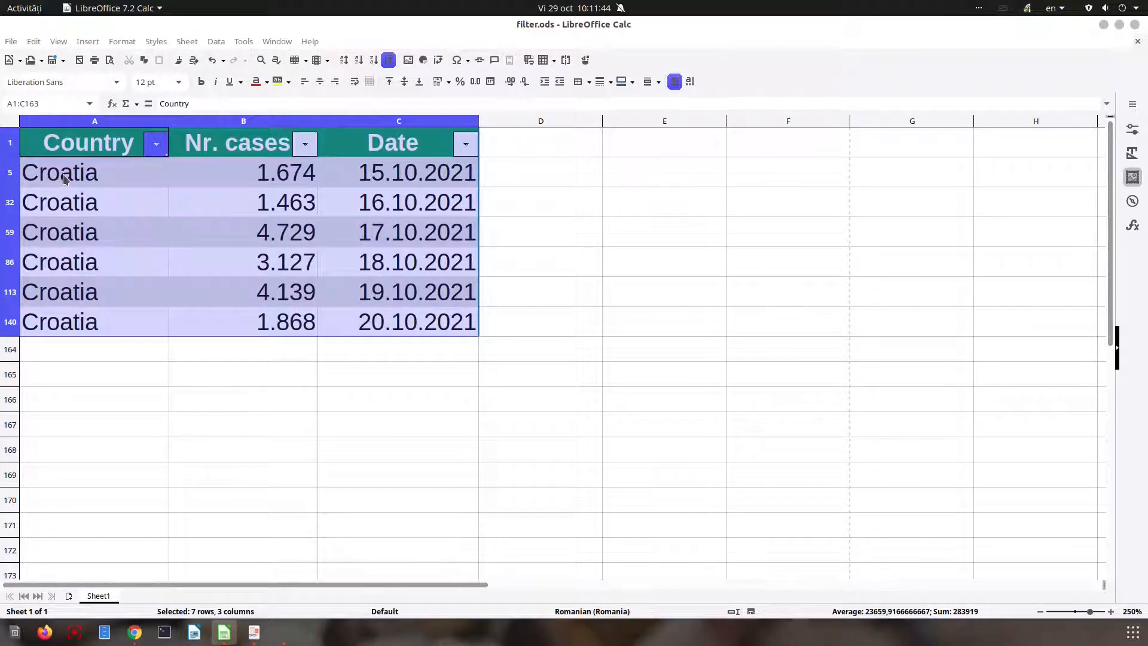
- Add an AND criterion to the Standard Filter requiring Nr. cases > 2000
left_click(305, 144)
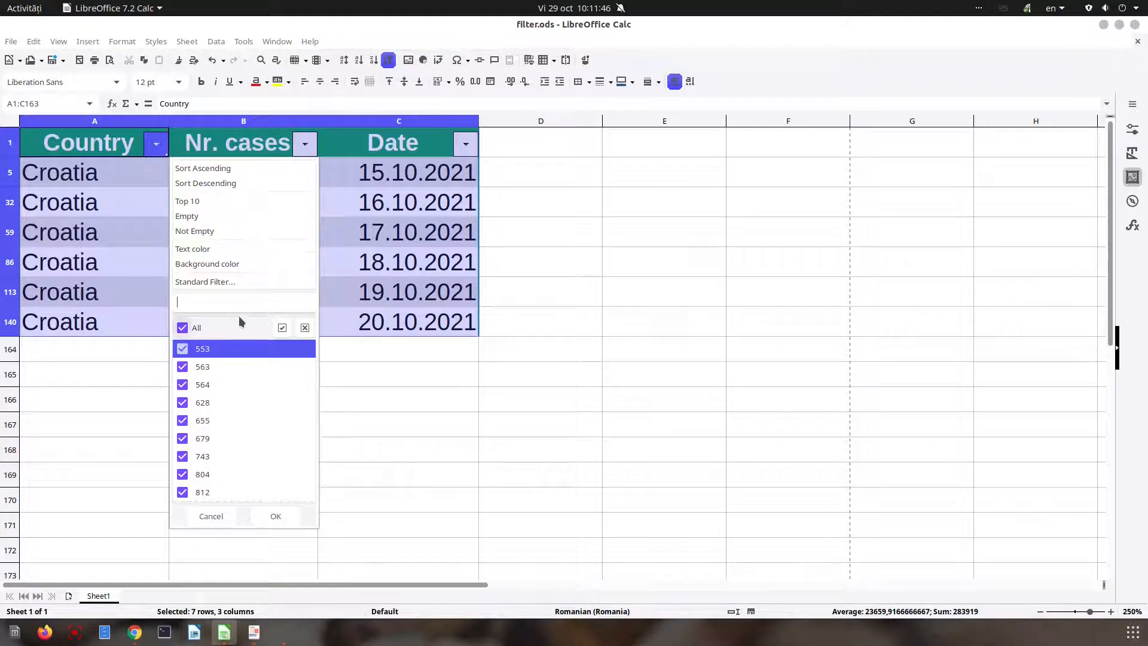
left_click(229, 284)
left_click(418, 324)
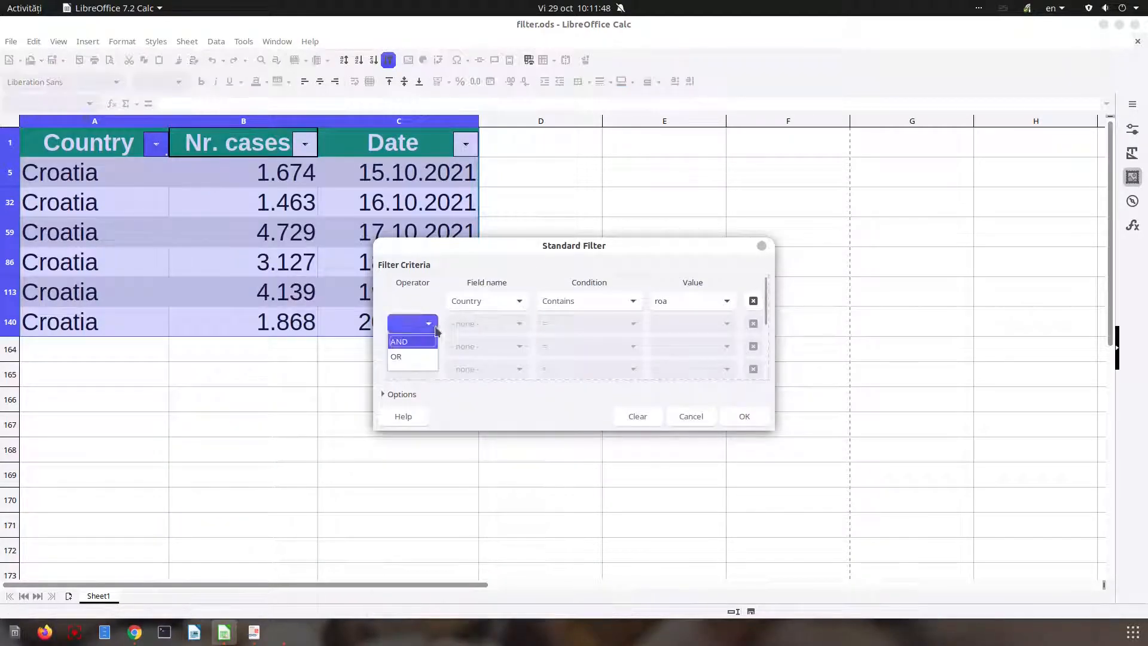
left_click(406, 338)
left_click(472, 325)
left_click(472, 372)
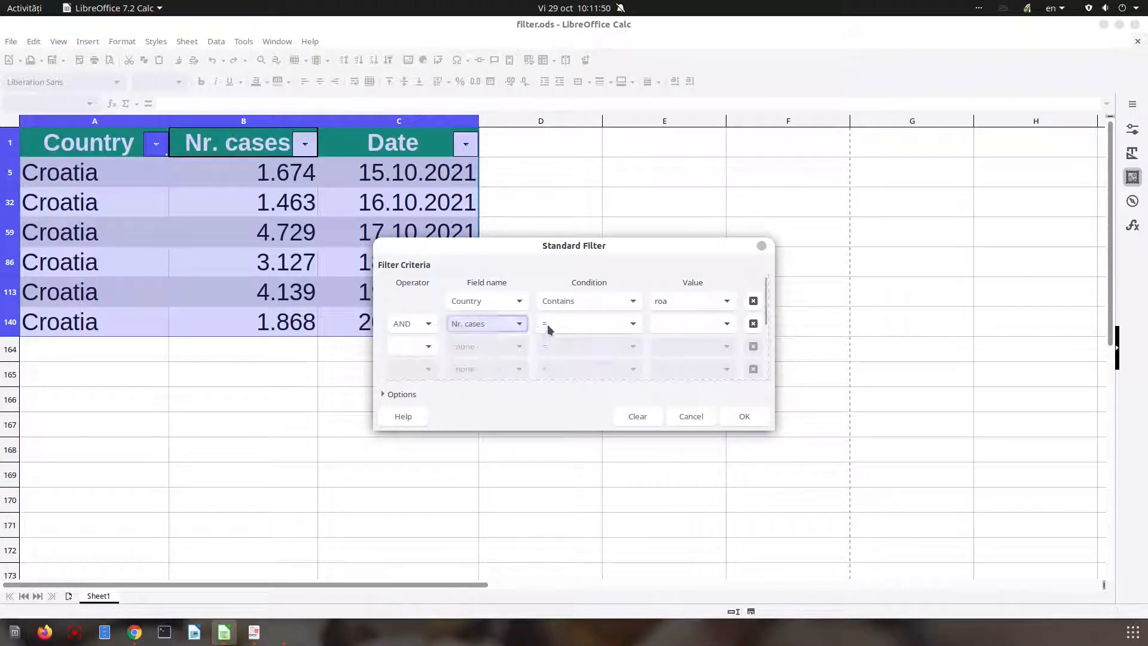
left_click(547, 324)
left_click(555, 371)
left_click(717, 325)
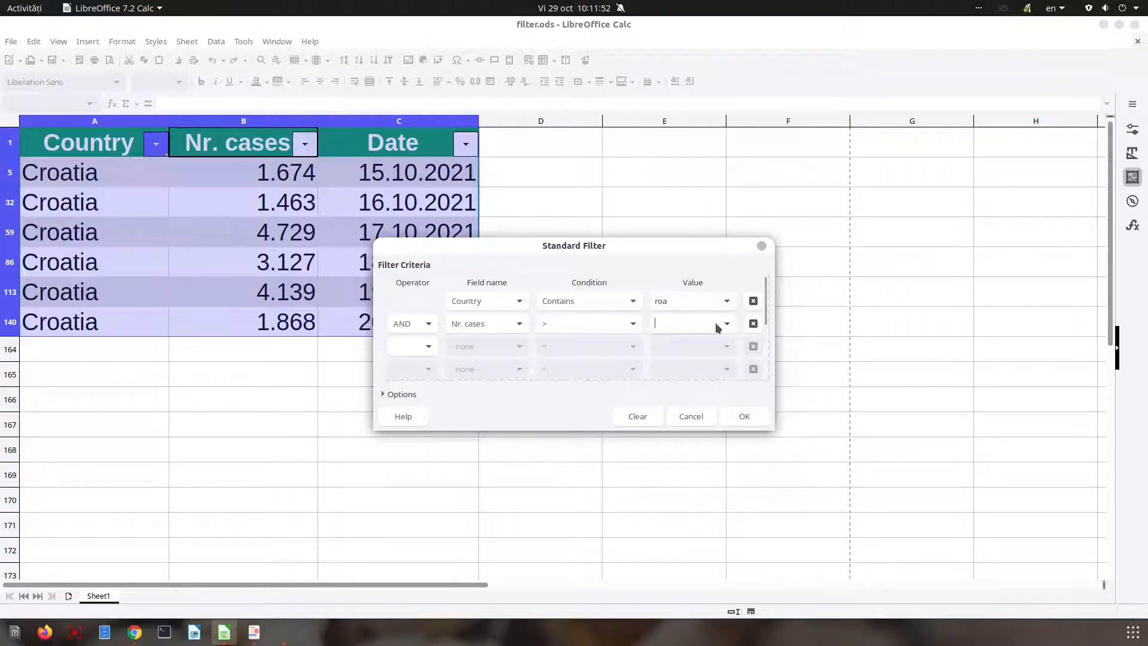
type("2000")
- Add an AND criterion requiring Date = 2021-10-18, apply the Standard Filter and check the filtered row
left_click(428, 347)
left_click(419, 362)
left_click(478, 347)
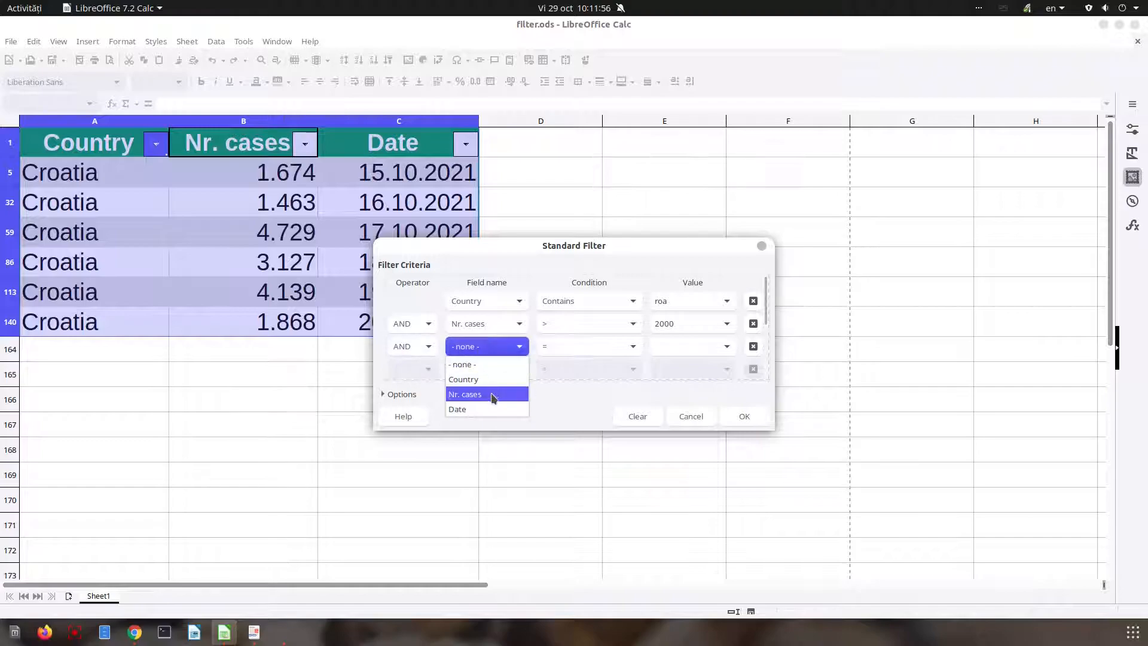
left_click(490, 402)
left_click(574, 346)
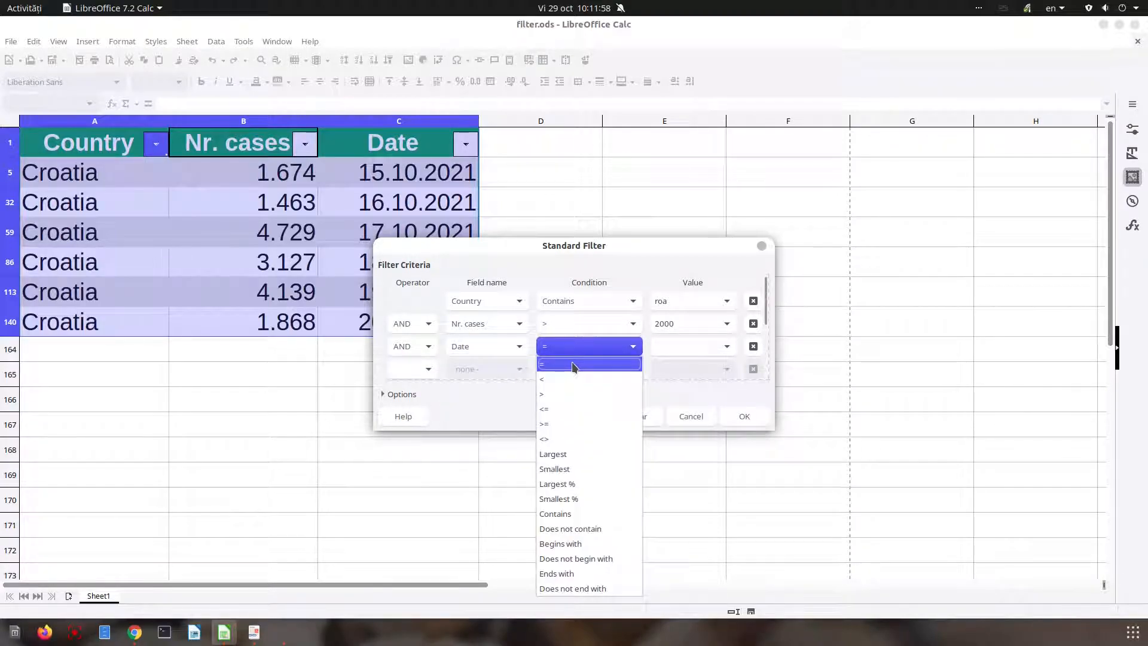
left_click(575, 363)
left_click(725, 347)
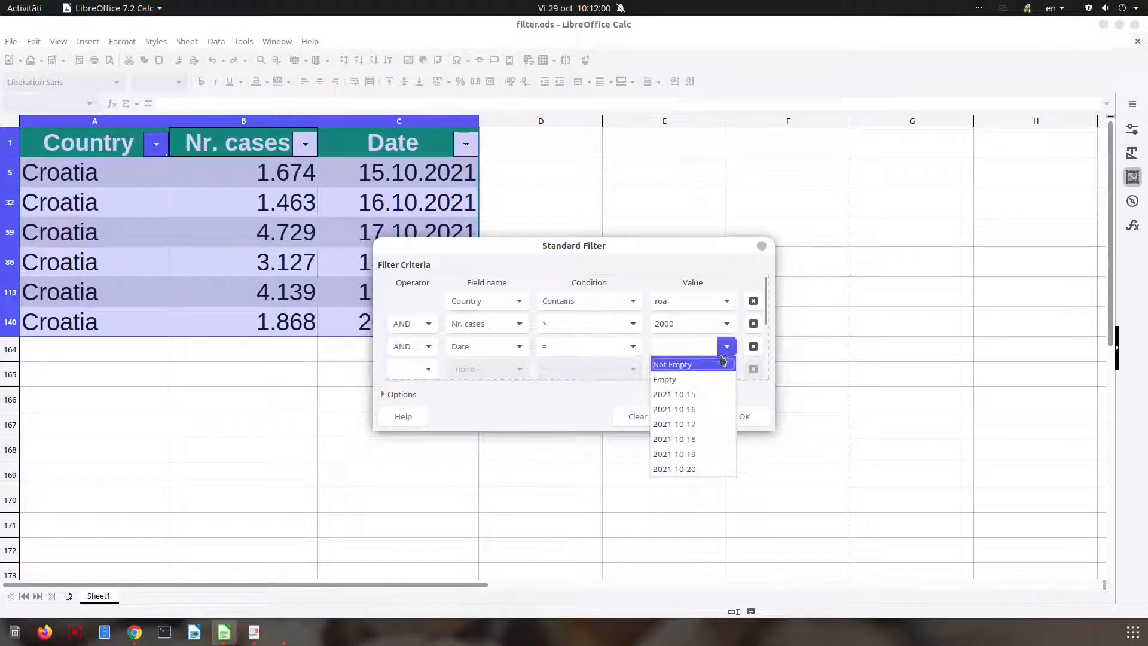
left_click(706, 440)
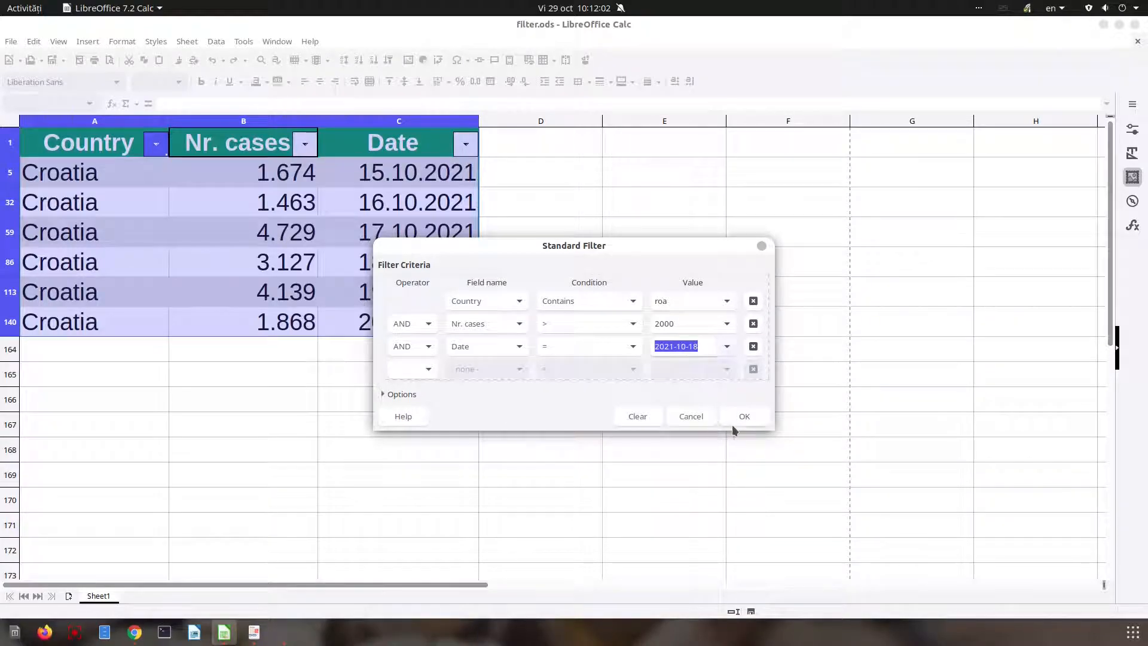
left_click(741, 417)
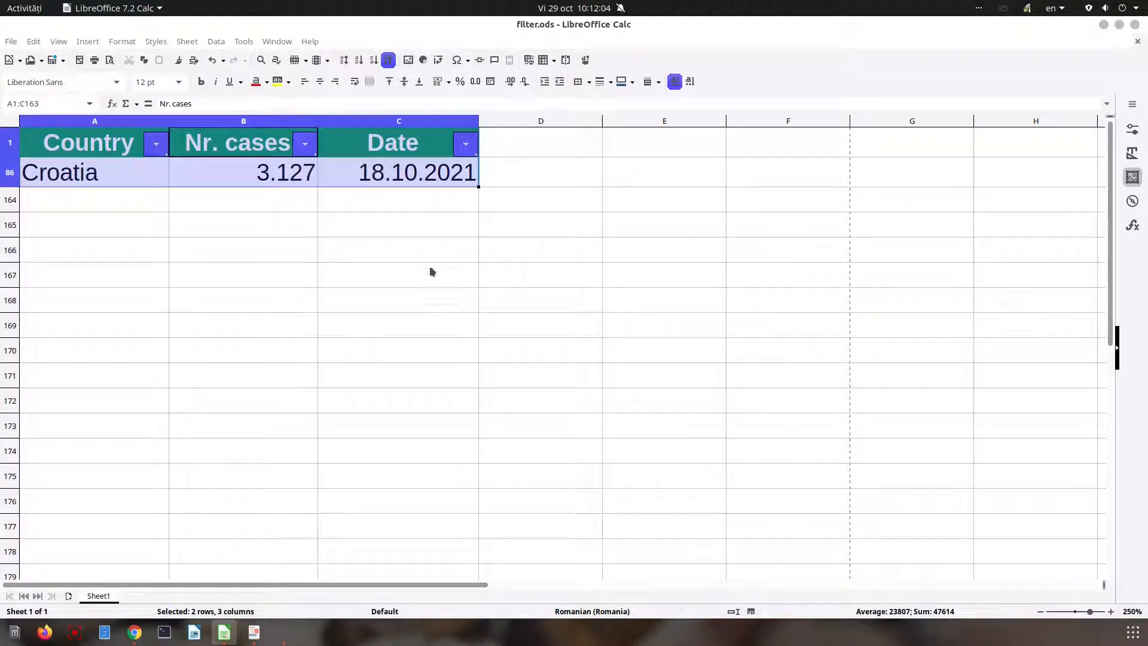
left_click(427, 173)
left_click(257, 177)
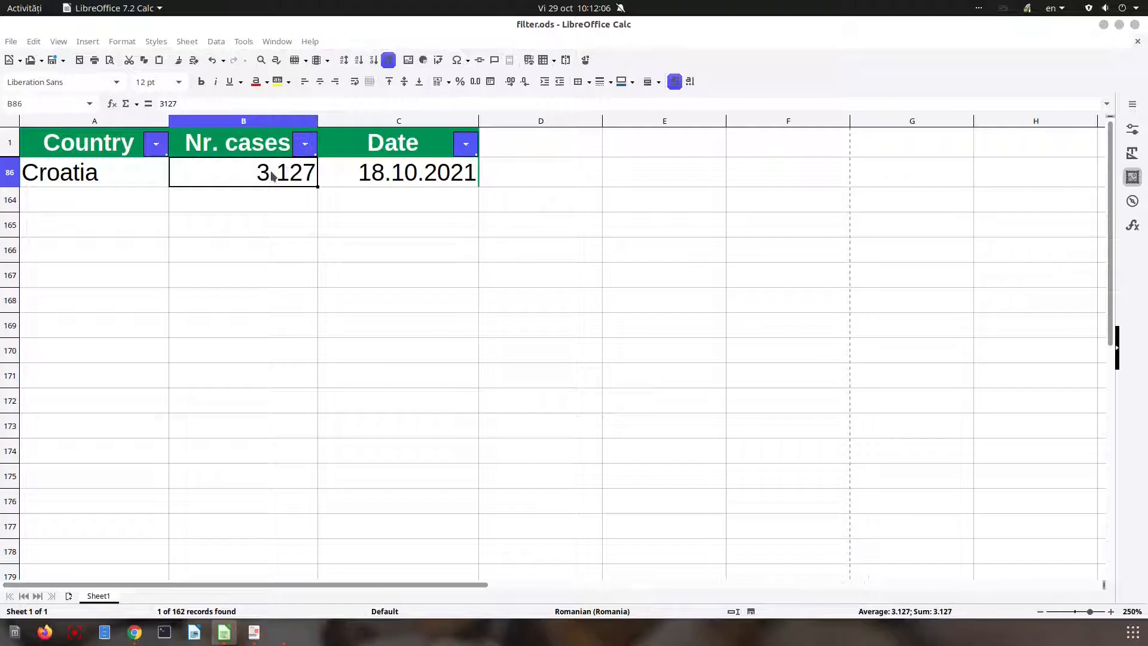
left_click(372, 179)
- Open the About LibreOffice information to view the version details
left_click(310, 41)
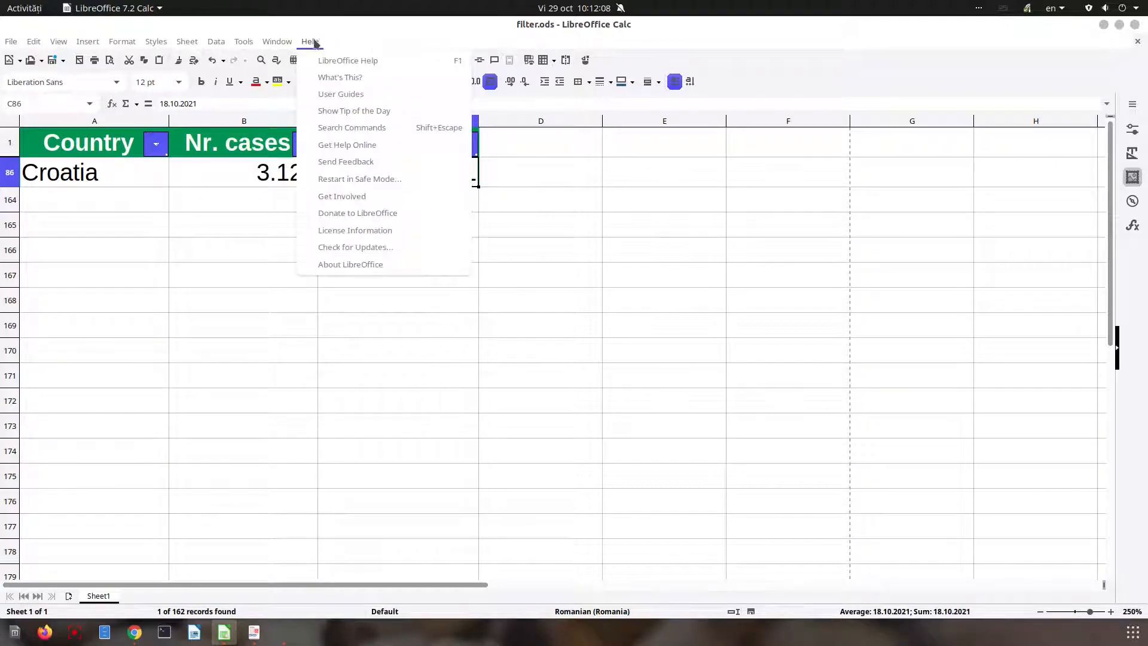
left_click(366, 264)
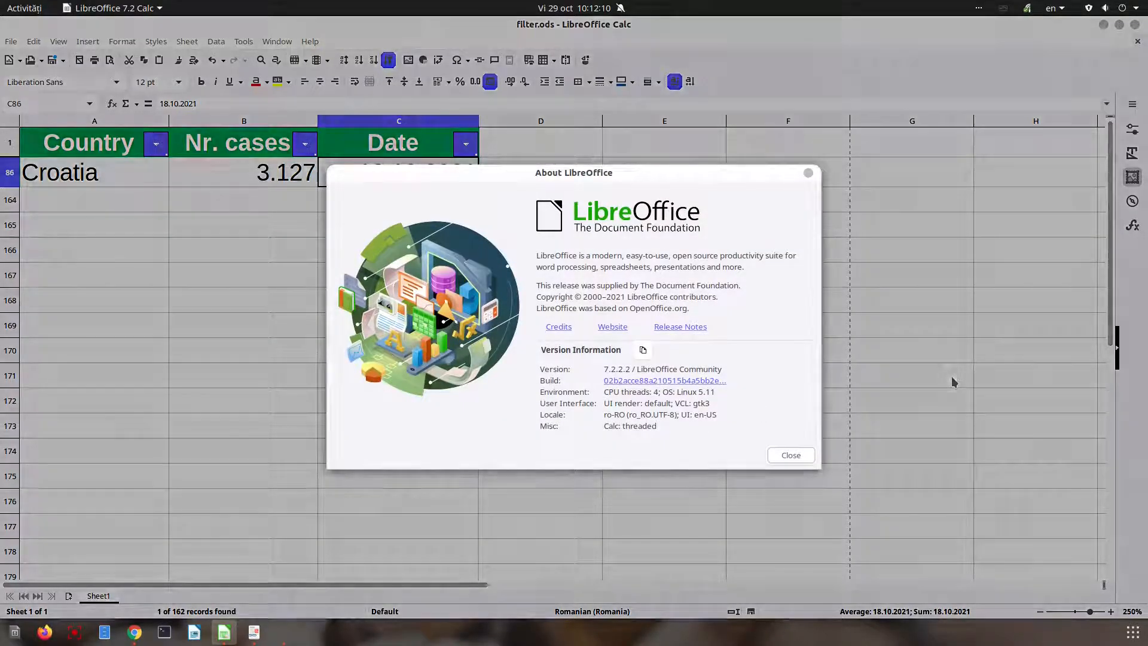